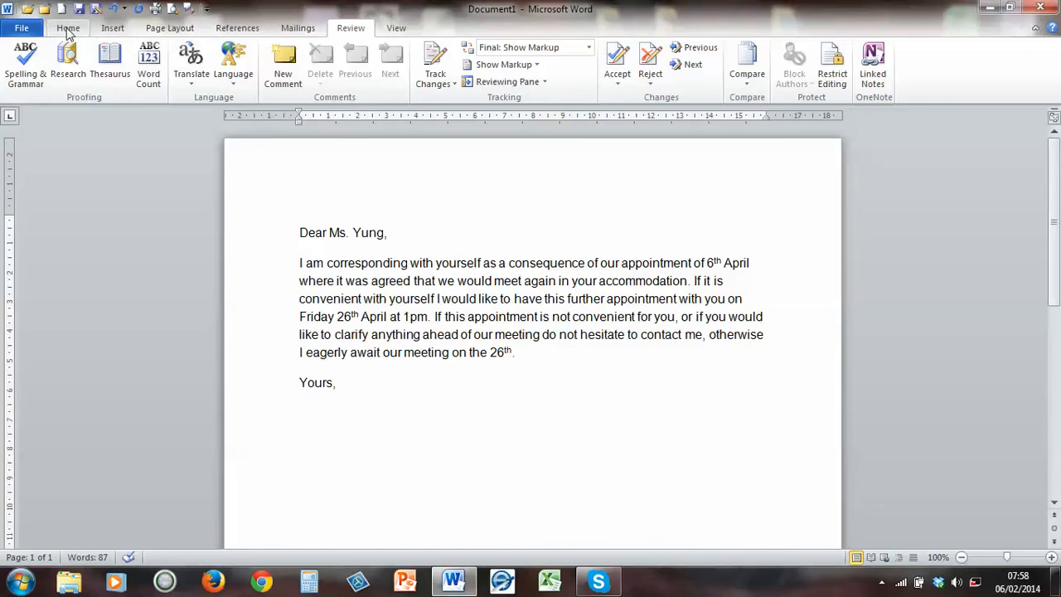
- Run the spelling and grammar check on the letter, review its readability statistics and close them
{"action": "left_click", "coordinate": [70, 33]}
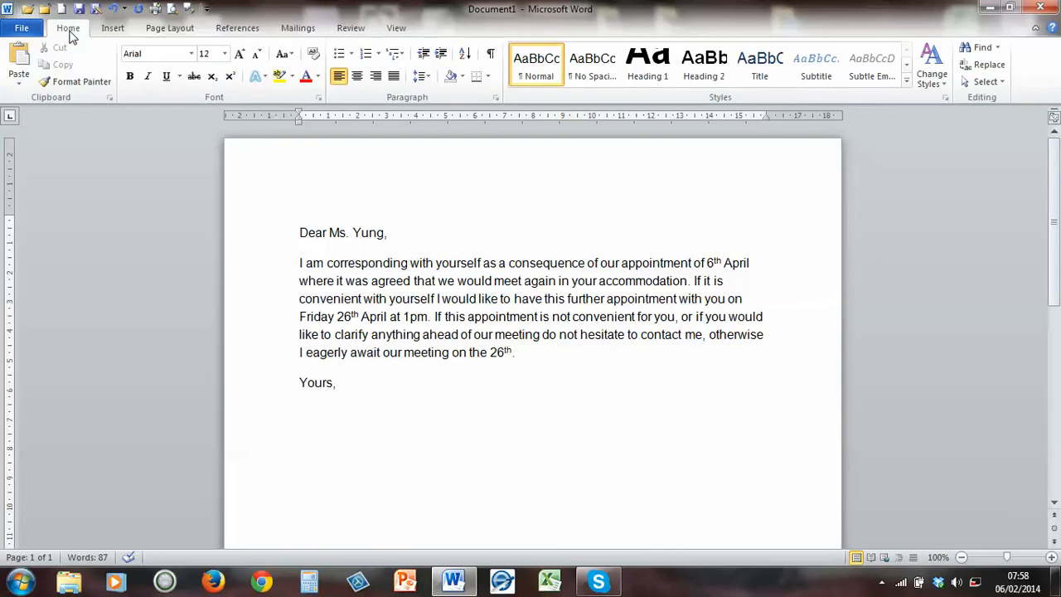
{"action": "left_click", "coordinate": [351, 29]}
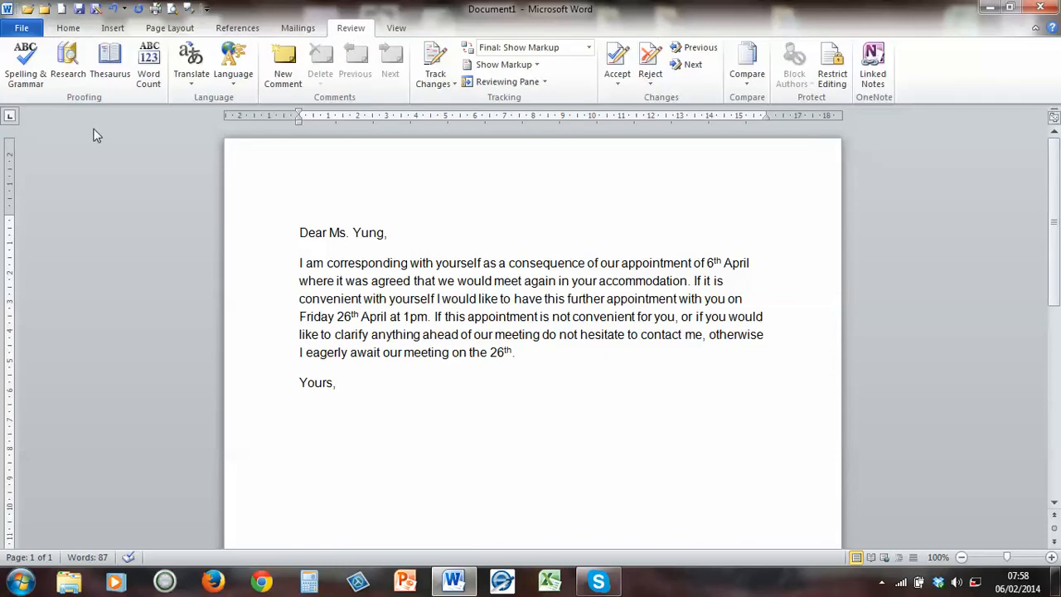
{"action": "left_click", "coordinate": [27, 73]}
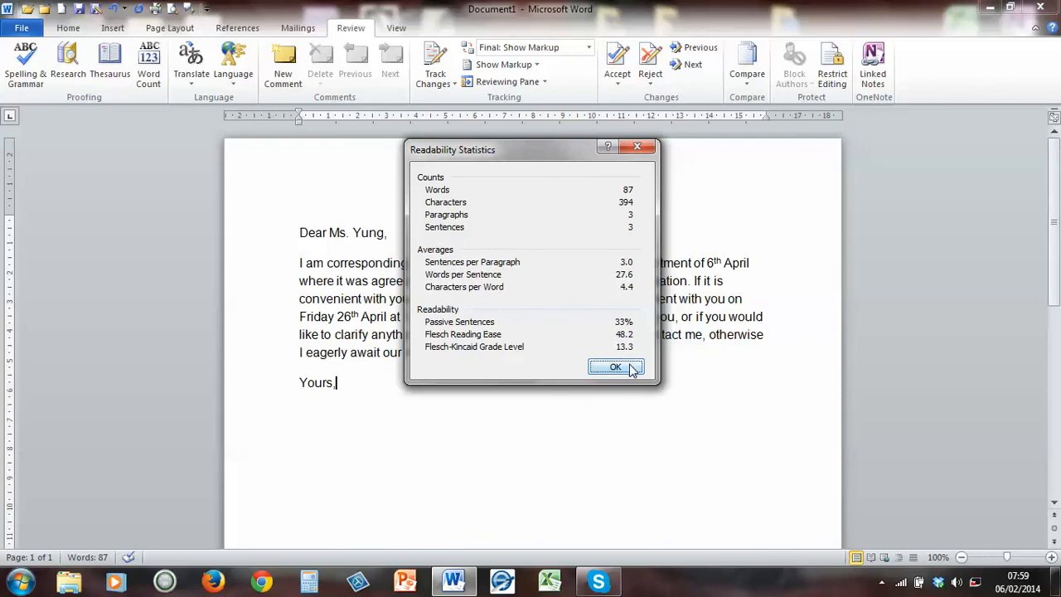
{"action": "left_click", "coordinate": [631, 366]}
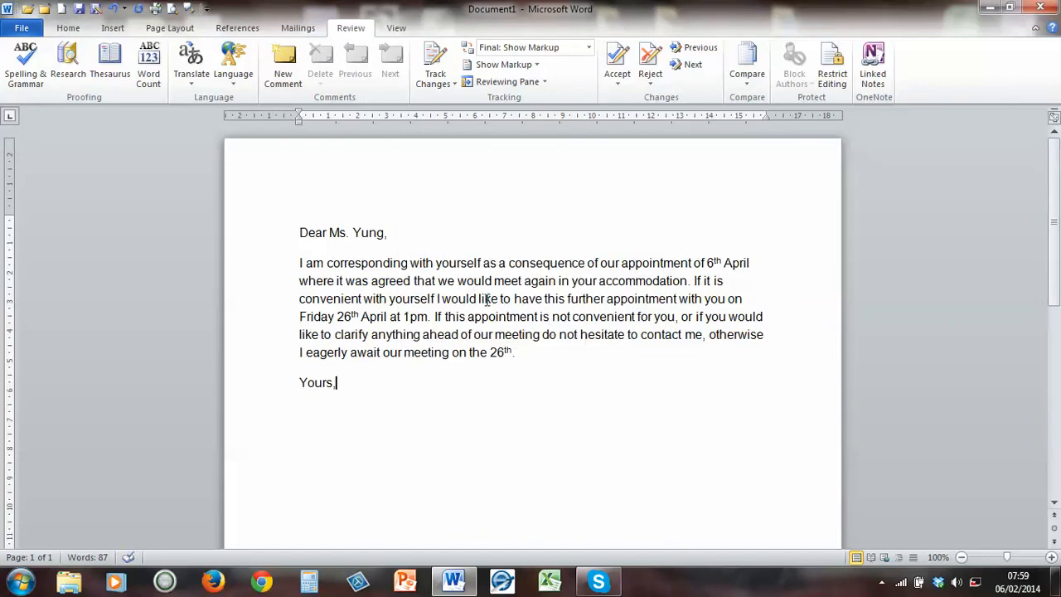
- Replace "corresponding with yourself as a consequence of" with "writing to you following" in the letter's opening sentence
{"action": "left_click_drag", "start_coordinate": [481, 259], "coordinate": [379, 260]}
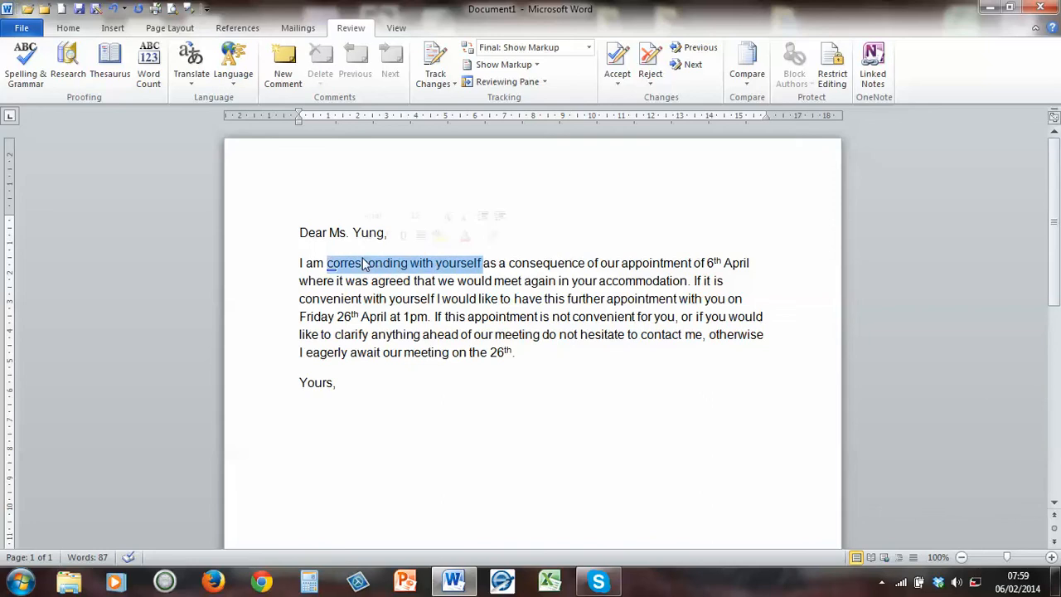
{"action": "type", "text": "writing to you"}
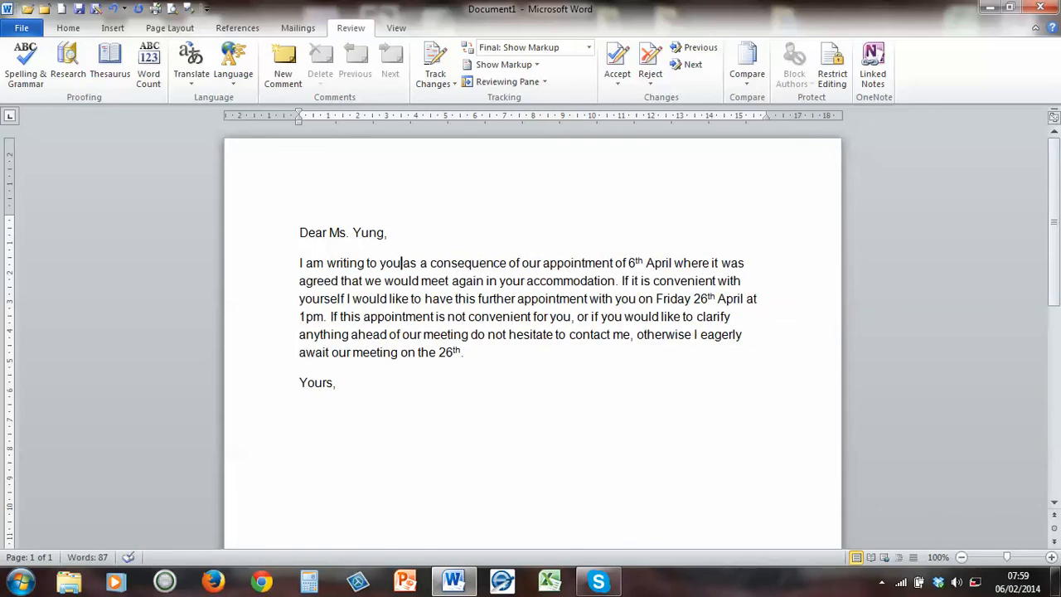
{"action": "type", "text": " follwo"}
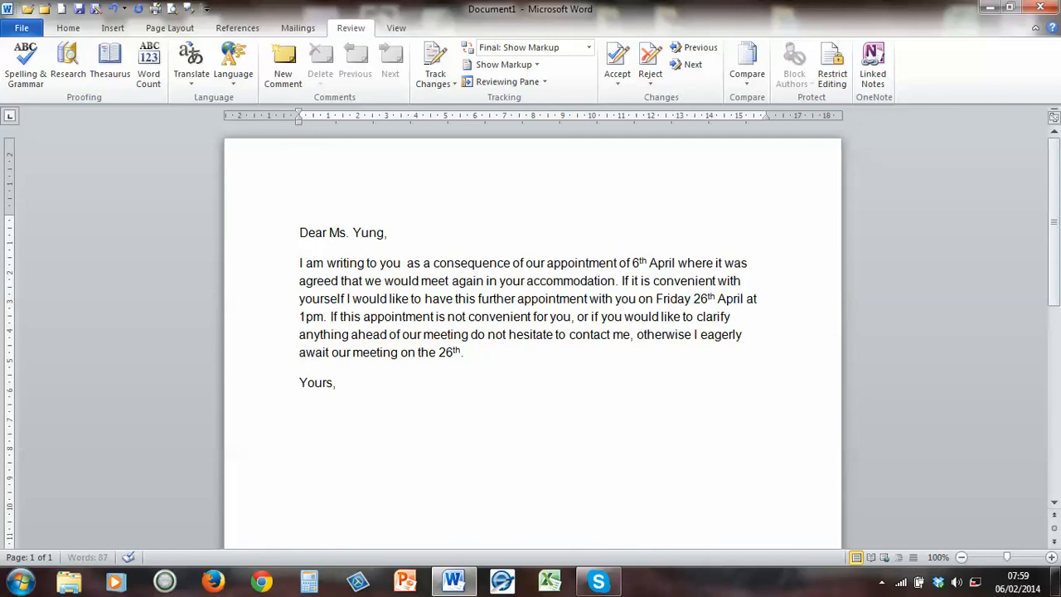
{"action": "key", "text": "BackSpace"}
{"action": "key", "text": "BackSpace"}
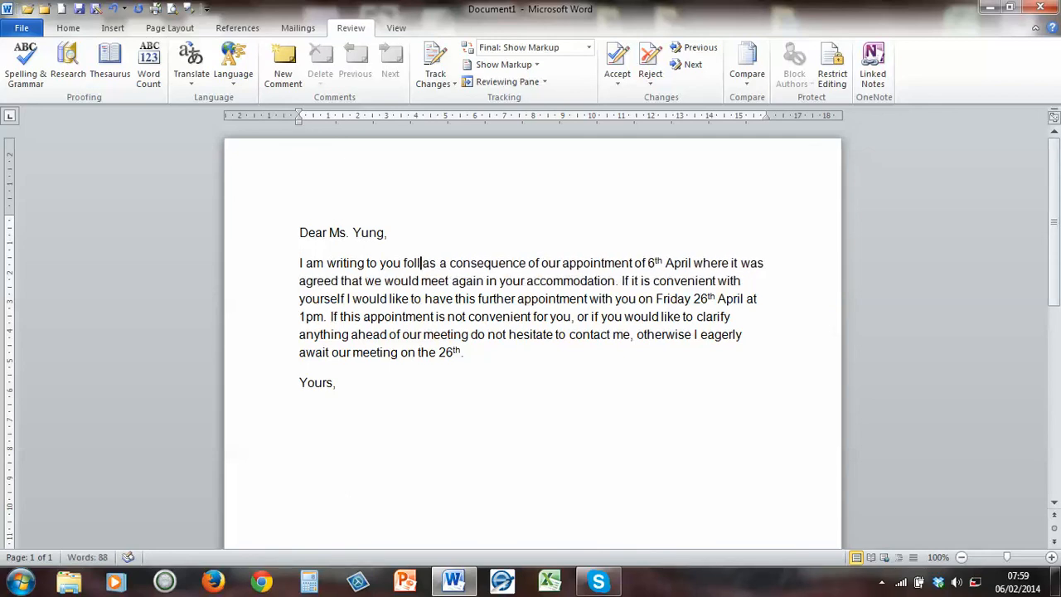
{"action": "type", "text": "owing"}
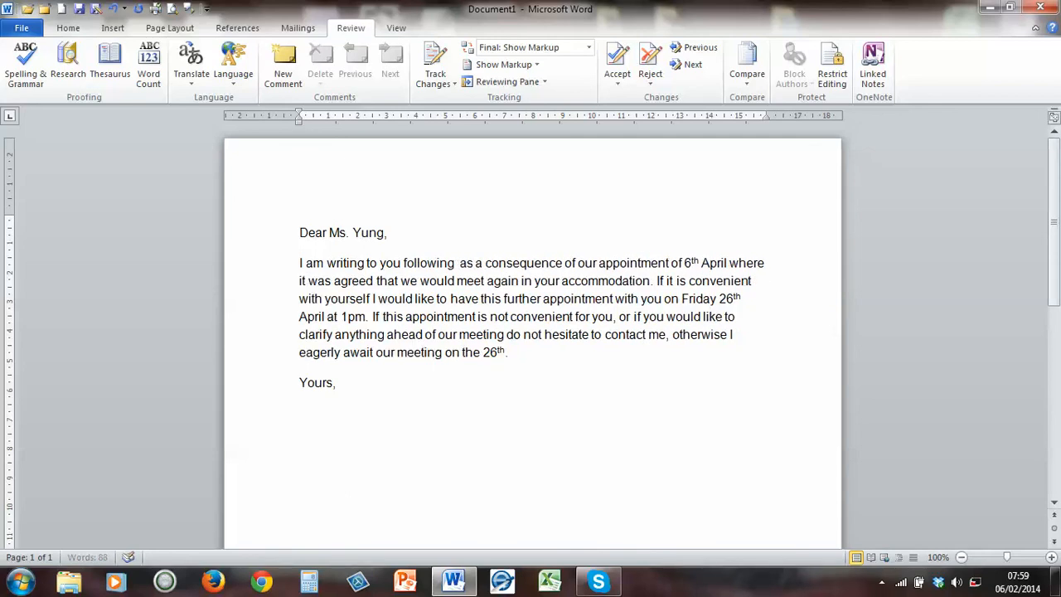
{"action": "key", "text": "Delete"}
{"action": "key", "text": "Delete"}
{"action": "key", "text": "Delete"}
{"action": "key", "text": "Delete"}
{"action": "key", "text": "Delete"}
{"action": "key", "text": "Delete"}
{"action": "key", "text": "Delete"}
{"action": "key", "text": "Delete"}
{"action": "key", "text": "Delete"}
{"action": "key", "text": "Delete"}
{"action": "key", "text": "Delete"}
{"action": "key", "text": "Delete"}
{"action": "key", "text": "Delete"}
{"action": "key", "text": "Delete"}
{"action": "key", "text": "Delete"}
{"action": "key", "text": "Delete"}
{"action": "key", "text": "Delete"}
{"action": "key", "text": "Delete"}
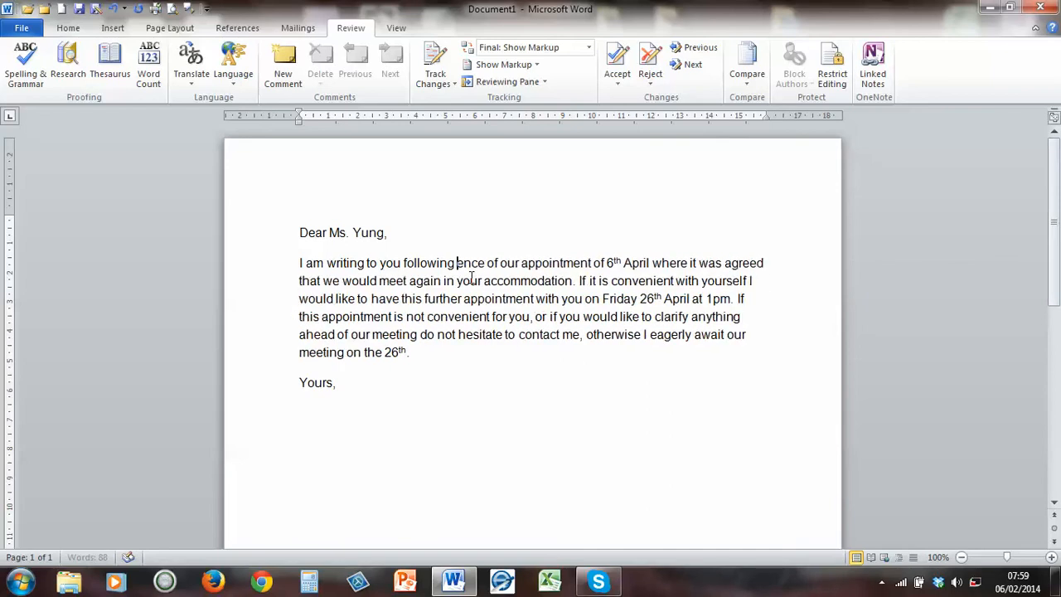
{"action": "key", "text": "Delete"}
{"action": "key", "text": "Delete"}
{"action": "key", "text": "Delete"}
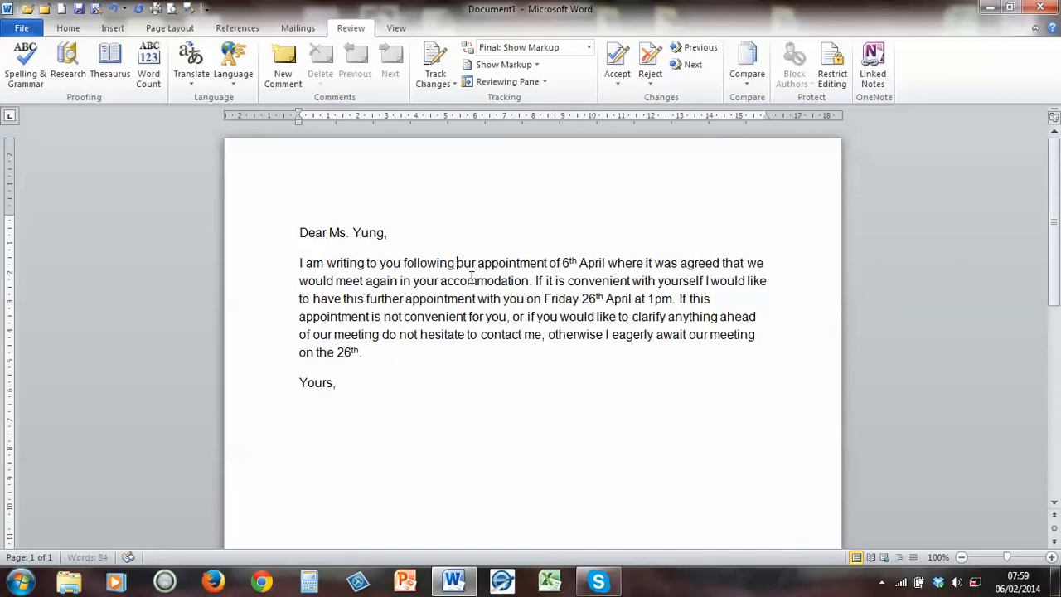
- Change "appointment of" to "meeting on" before "6th April" in the opening sentence
{"action": "double_click", "coordinate": [511, 262]}
{"action": "type", "text": "meeting on"}
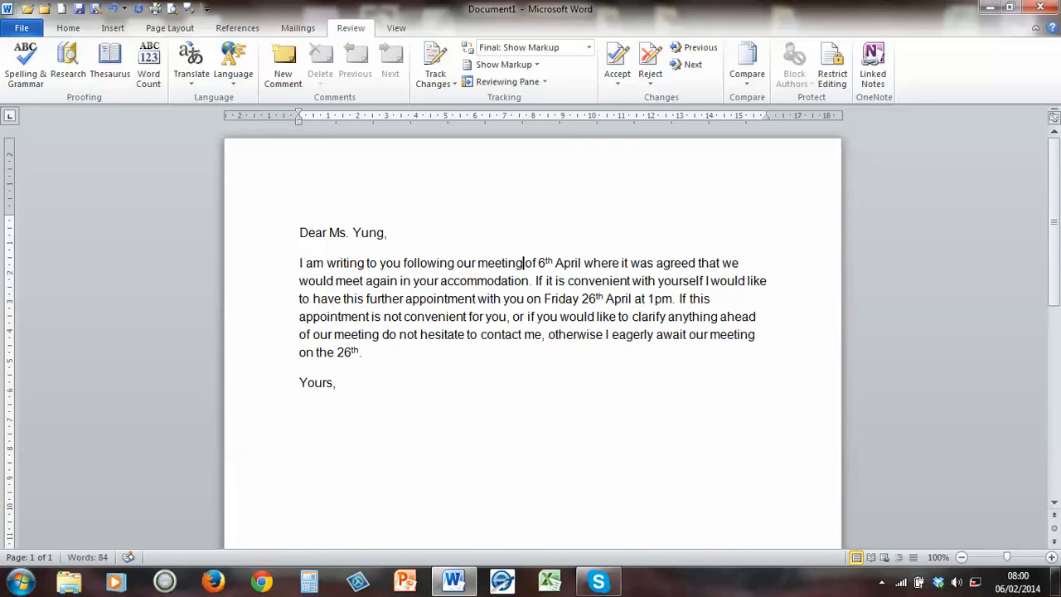
{"action": "key", "text": "Delete"}
{"action": "key", "text": "Delete"}
{"action": "key", "text": "Delete"}
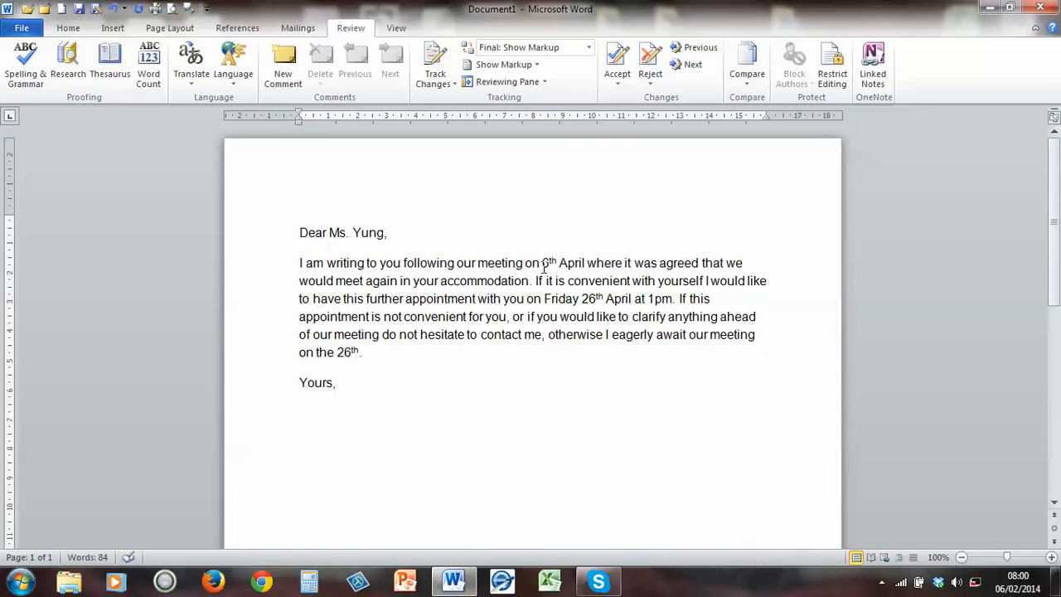
- End the first sentence after "6th April" and replace "where it was" with "At that meeting we" before "agreed"
{"action": "left_click", "coordinate": [585, 263]}
{"action": "type", "text": ". "}
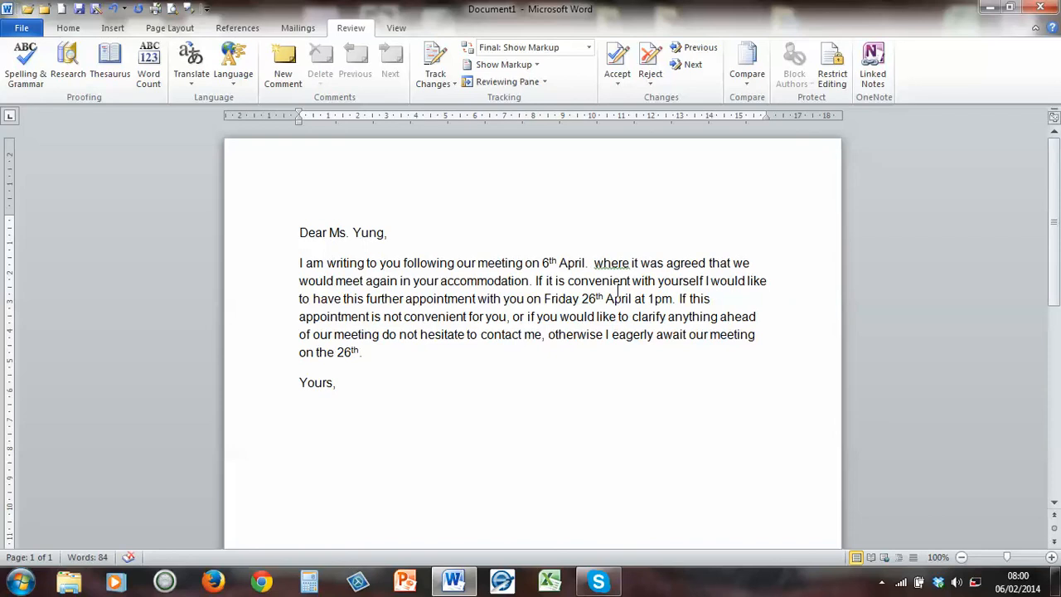
{"action": "type", "text": "At that meet"}
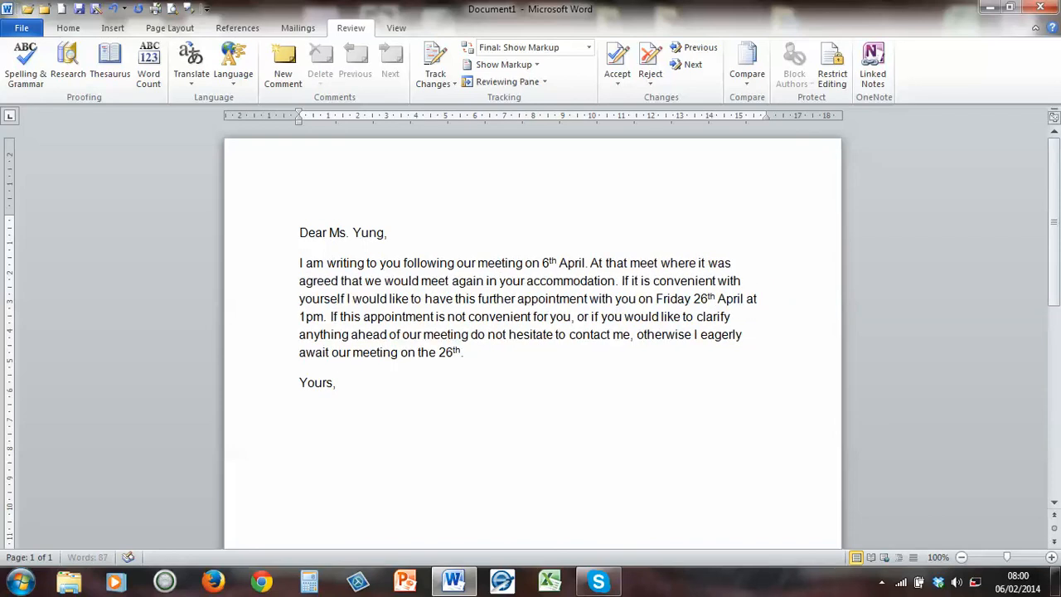
{"action": "type", "text": "ing we"}
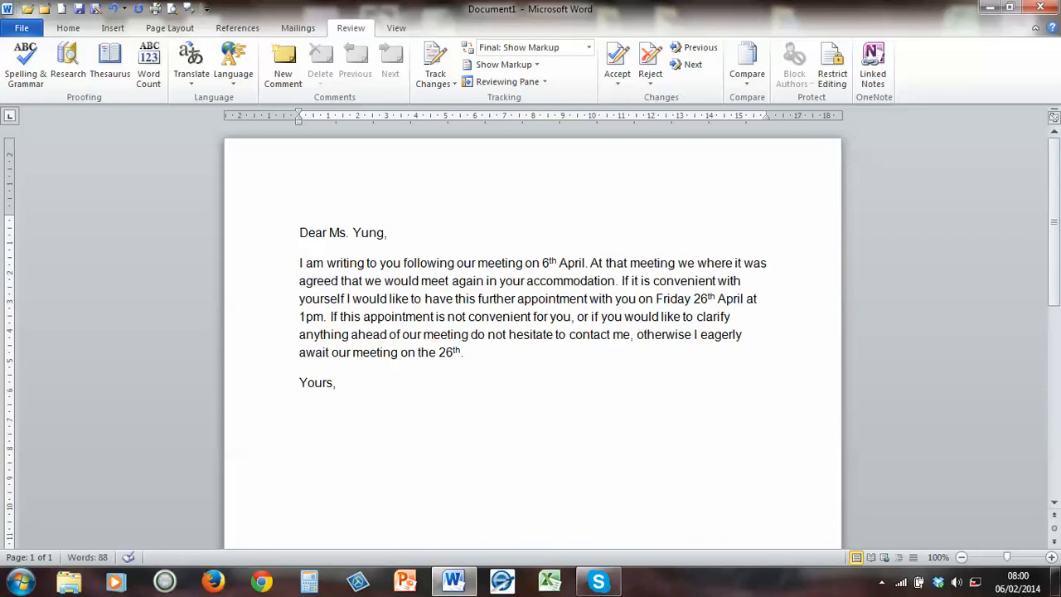
{"action": "key", "text": "Delete"}
{"action": "key", "text": "Delete"}
{"action": "key", "text": "Delete"}
{"action": "key", "text": "Delete"}
{"action": "key", "text": "Delete"}
{"action": "key", "text": "Delete"}
{"action": "key", "text": "Delete"}
{"action": "key", "text": "Delete"}
{"action": "key", "text": "Delete"}
{"action": "key", "text": "Delete"}
{"action": "key", "text": "Delete"}
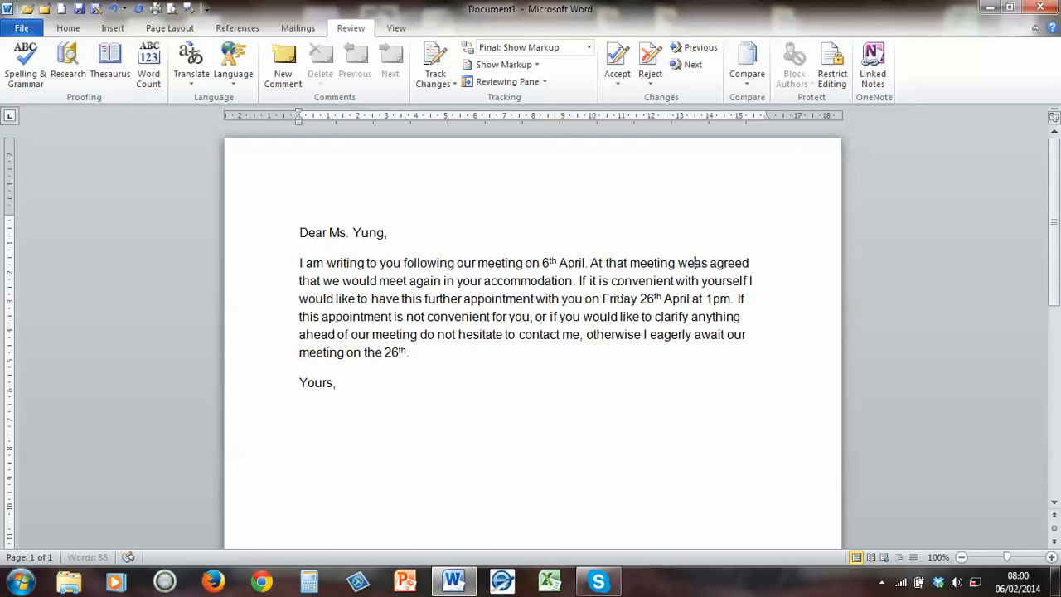
{"action": "key", "text": "Delete"}
{"action": "key", "text": "Delete"}
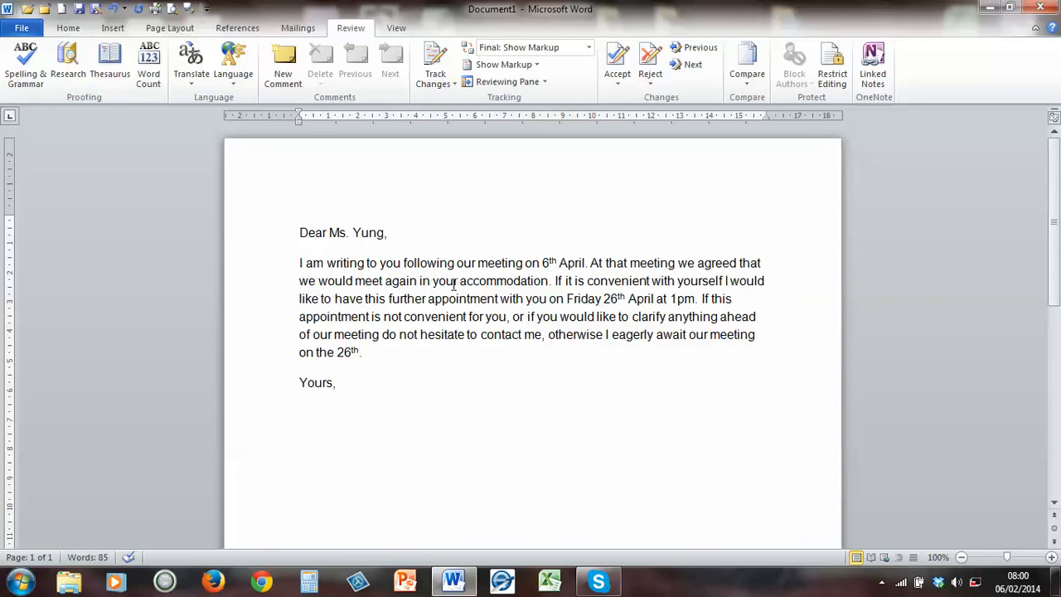
- Replace "in your accommodation" with "at your home" in the second sentence
{"action": "left_click_drag", "start_coordinate": [548, 281], "coordinate": [420, 281]}
{"action": "type", "text": "at y"}
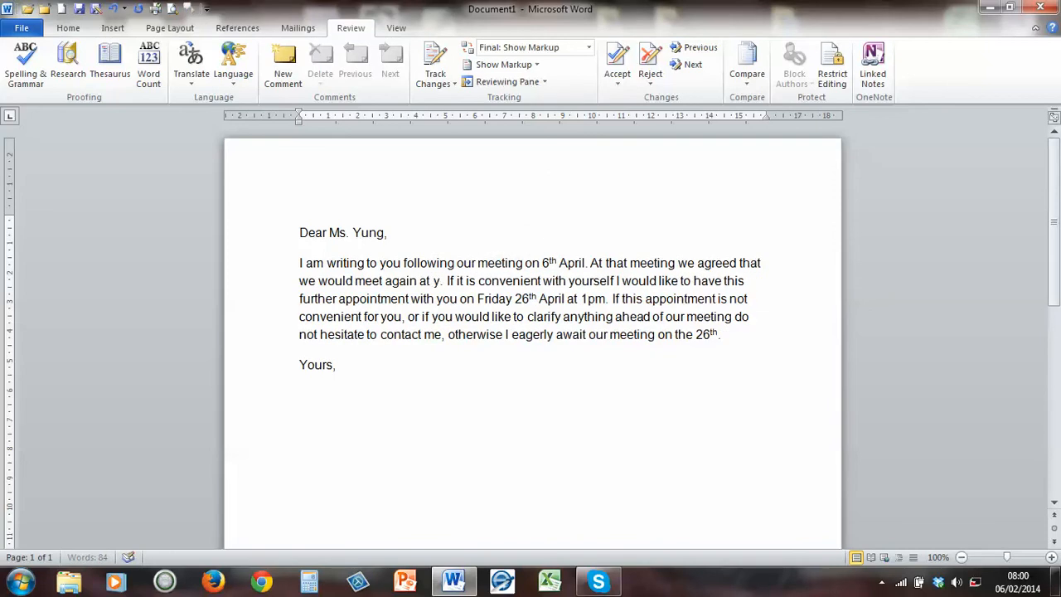
{"action": "type", "text": "our hom"}
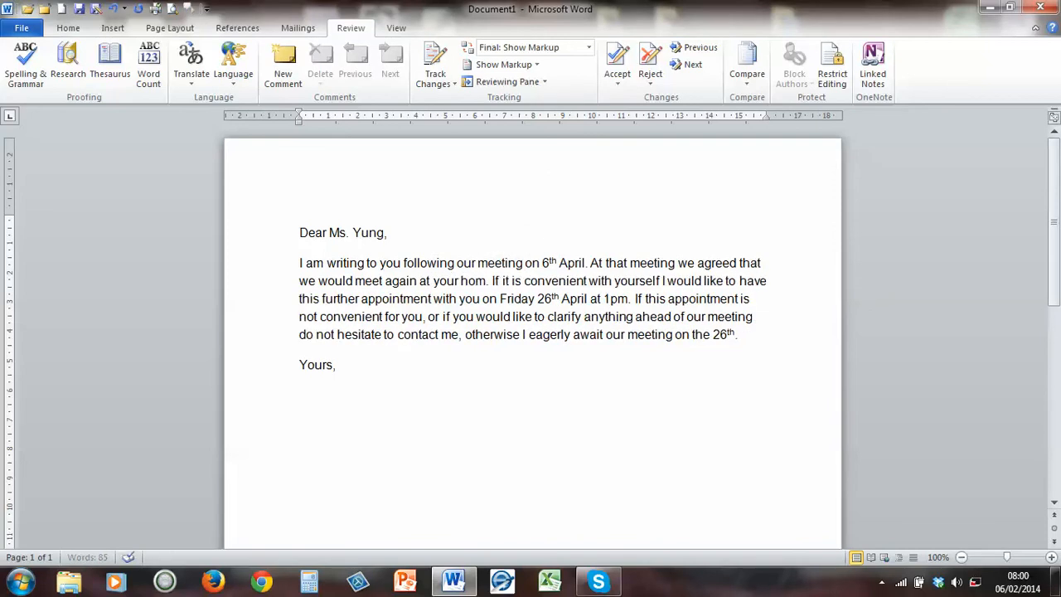
{"action": "type", "text": "e"}
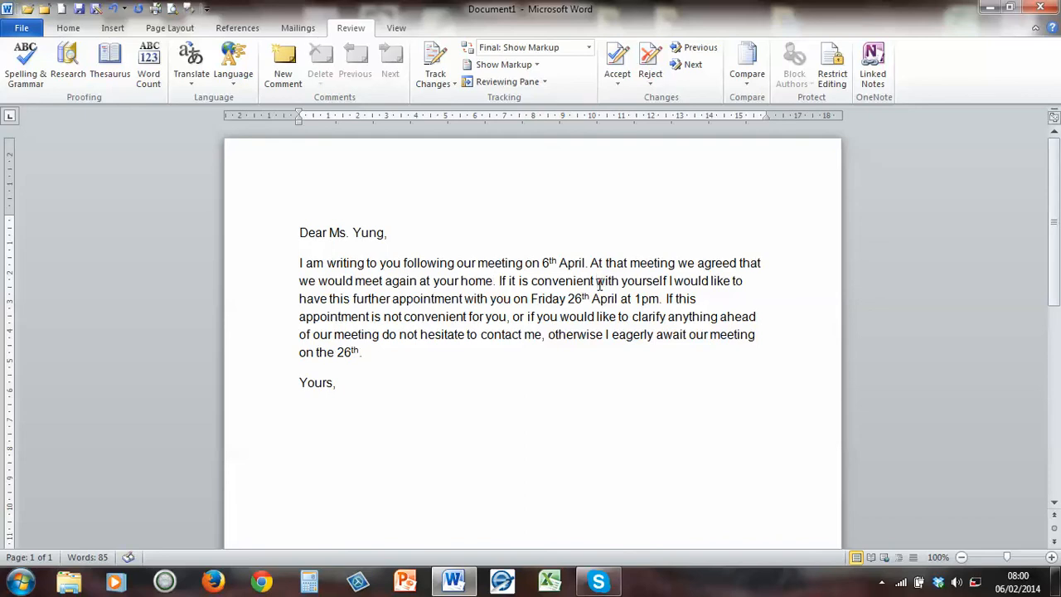
- Delete "with yourself" after "If it is convenient"
{"action": "key", "text": "Delete"}
{"action": "key", "text": "Delete"}
{"action": "key", "text": "Delete"}
{"action": "key", "text": "Delete"}
{"action": "key", "text": "Delete"}
{"action": "key", "text": "Delete"}
{"action": "key", "text": "Delete"}
{"action": "key", "text": "Delete"}
{"action": "key", "text": "Delete"}
{"action": "key", "text": "Delete"}
{"action": "key", "text": "Delete"}
{"action": "key", "text": "Delete"}
{"action": "key", "text": "Delete"}
{"action": "key", "text": "Delete"}
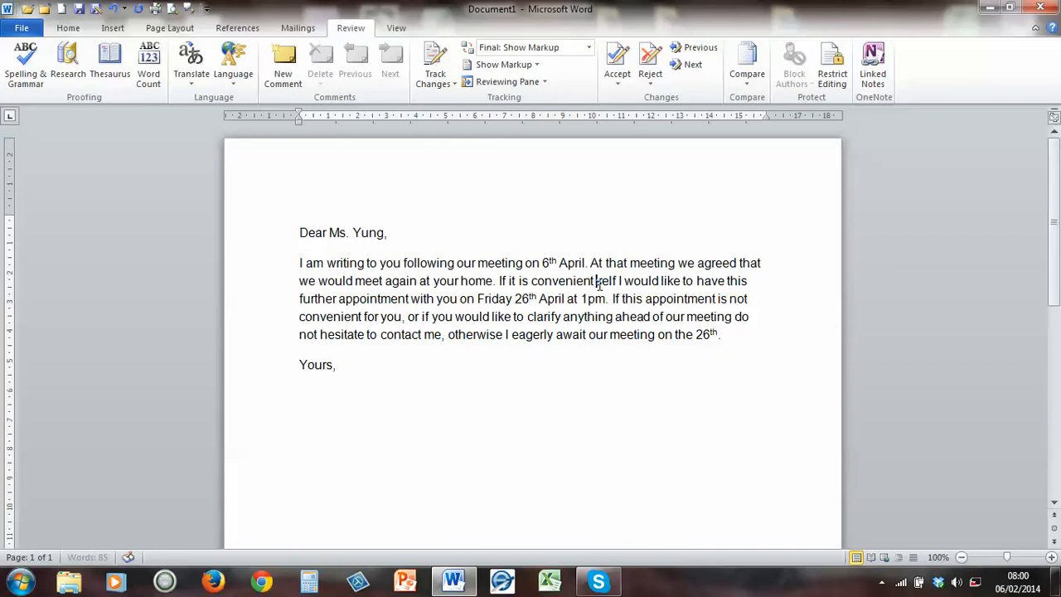
{"action": "key", "text": "BackSpace"}
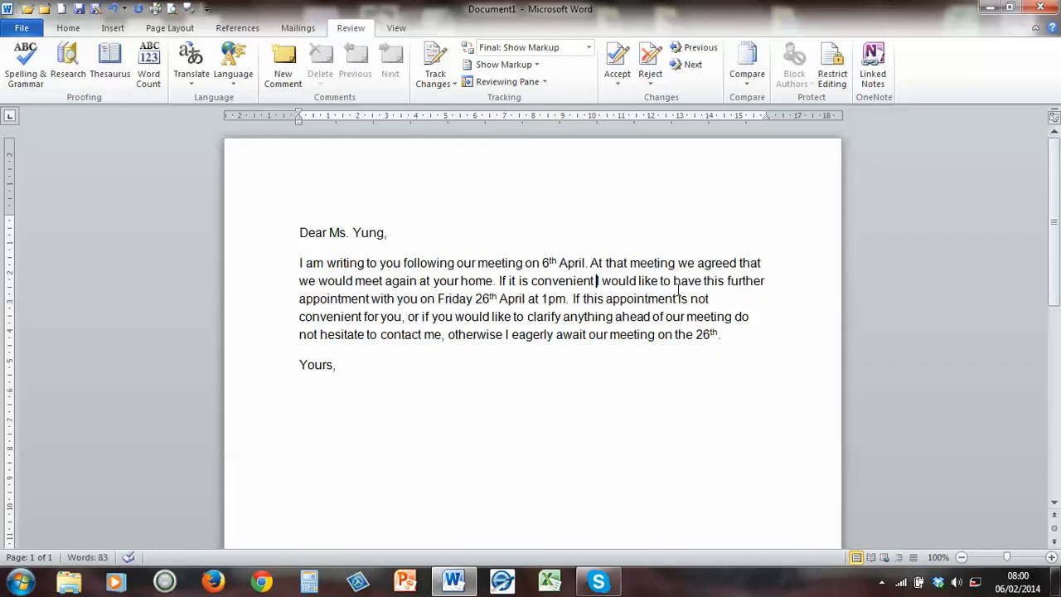
- Replace "have this further appointment with you on" with "meet with you again" before "Friday 26th April"
{"action": "left_click", "coordinate": [673, 282]}
{"action": "type", "text": "meet"}
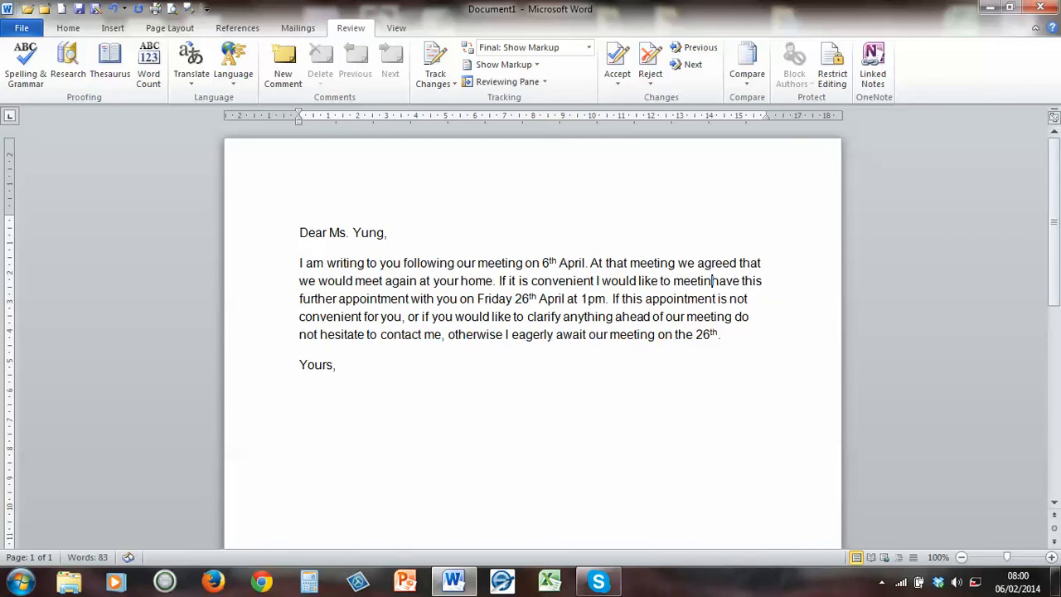
{"action": "type", "text": " with you ag"}
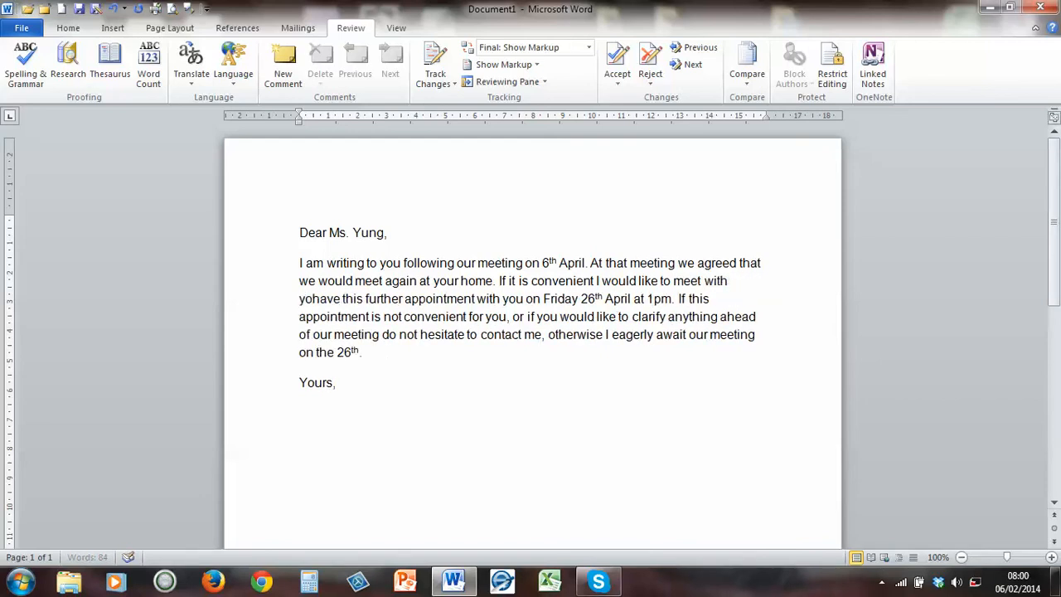
{"action": "type", "text": "ain"}
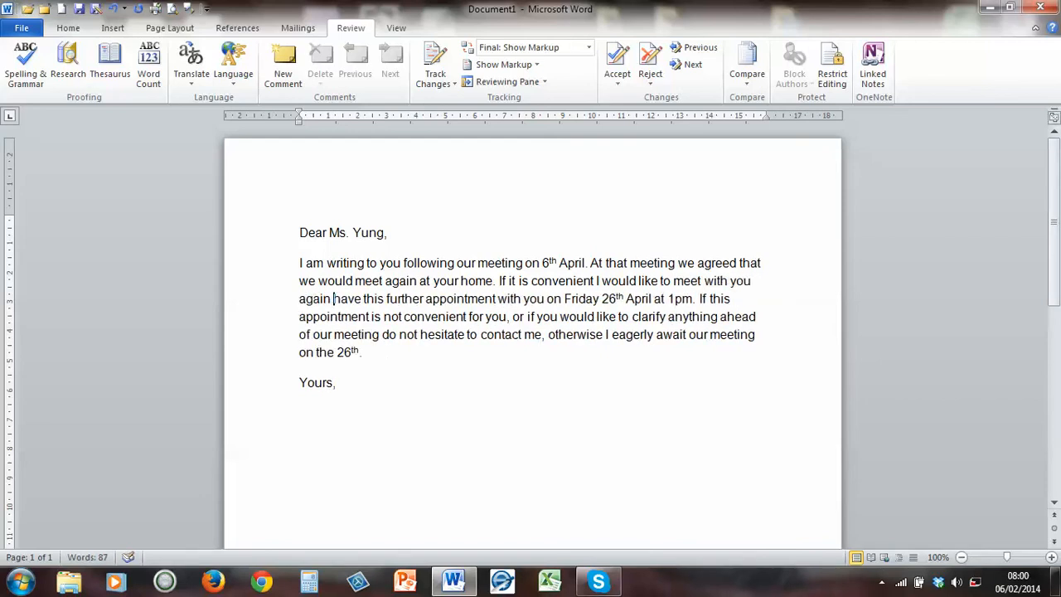
{"action": "key", "text": "Delete"}
{"action": "key", "text": "Delete"}
{"action": "key", "text": "Delete"}
{"action": "key", "text": "Delete"}
{"action": "key", "text": "Delete"}
{"action": "key", "text": "Delete"}
{"action": "key", "text": "Delete"}
{"action": "key", "text": "Delete"}
{"action": "key", "text": "Delete"}
{"action": "key", "text": "Delete"}
{"action": "key", "text": "Delete"}
{"action": "key", "text": "Delete"}
{"action": "key", "text": "Delete"}
{"action": "key", "text": "Delete"}
{"action": "key", "text": "Delete"}
{"action": "key", "text": "Delete"}
{"action": "key", "text": "Delete"}
{"action": "key", "text": "Delete"}
{"action": "key", "text": "Delete"}
{"action": "key", "text": "Delete"}
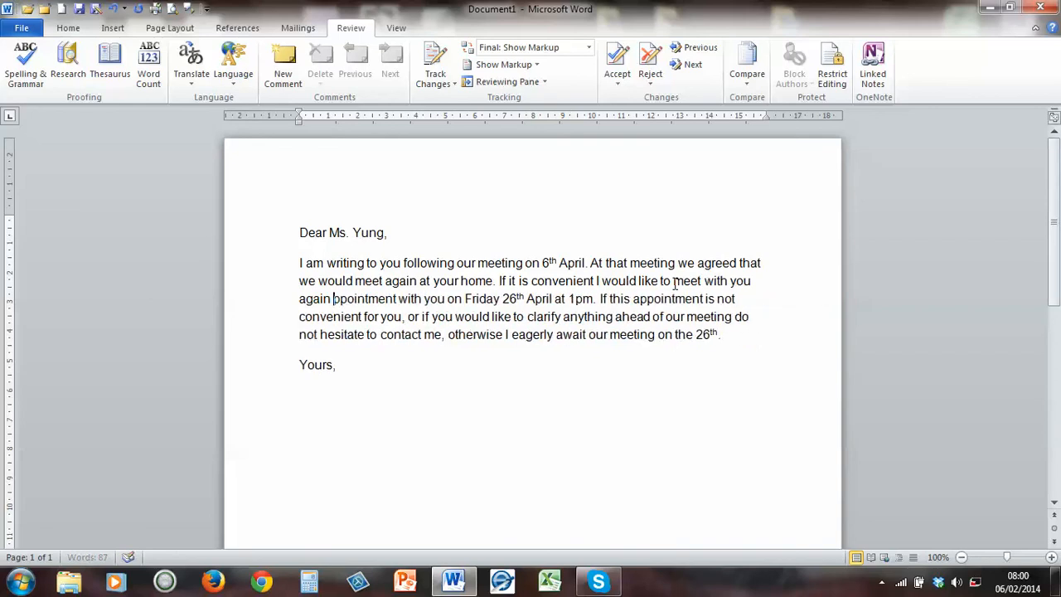
{"action": "key", "text": "Delete"}
{"action": "key", "text": "Delete"}
{"action": "key", "text": "Delete"}
{"action": "key", "text": "Delete"}
{"action": "key", "text": "Delete"}
{"action": "key", "text": "Delete"}
{"action": "key", "text": "Delete"}
{"action": "key", "text": "Delete"}
{"action": "key", "text": "Delete"}
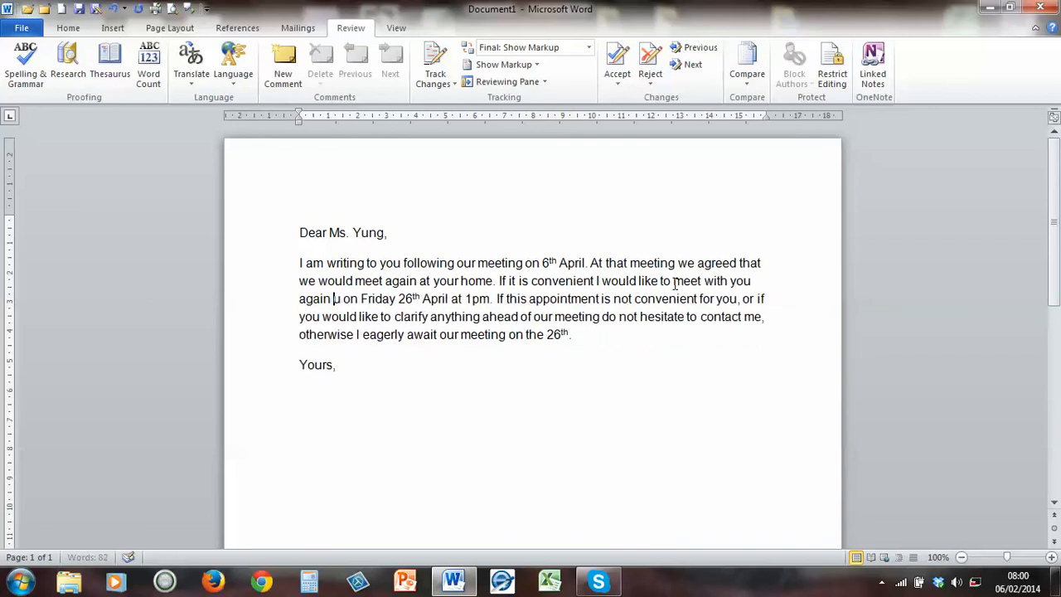
{"action": "key", "text": "Delete"}
{"action": "key", "text": "Delete"}
{"action": "key", "text": "Delete"}
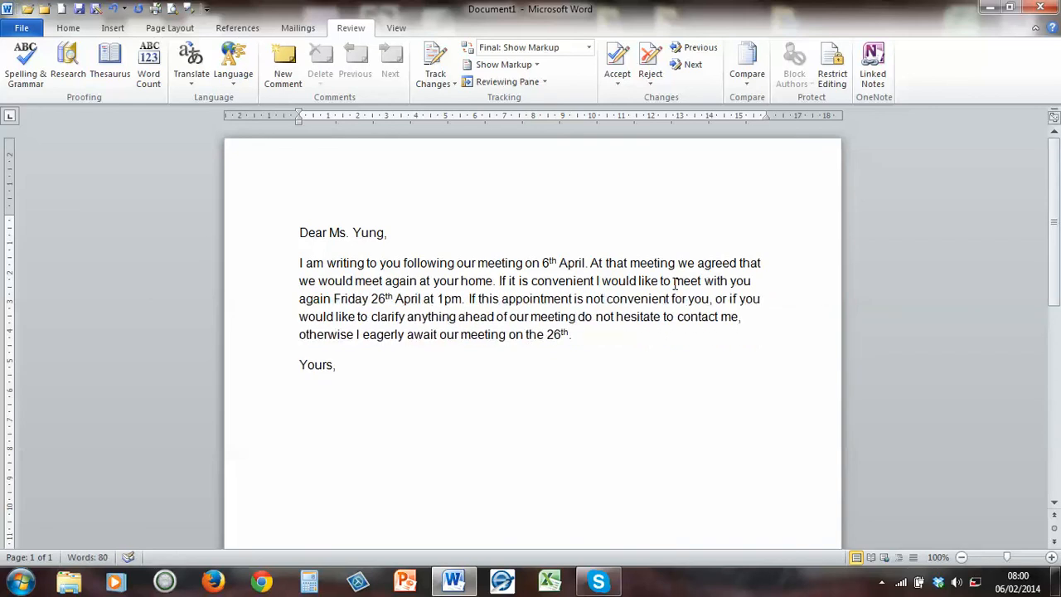
- Add "at your home" after "1pm" at the end of the sentence proposing the meeting
{"action": "left_click", "coordinate": [461, 303]}
{"action": "type", "text": "at yo"}
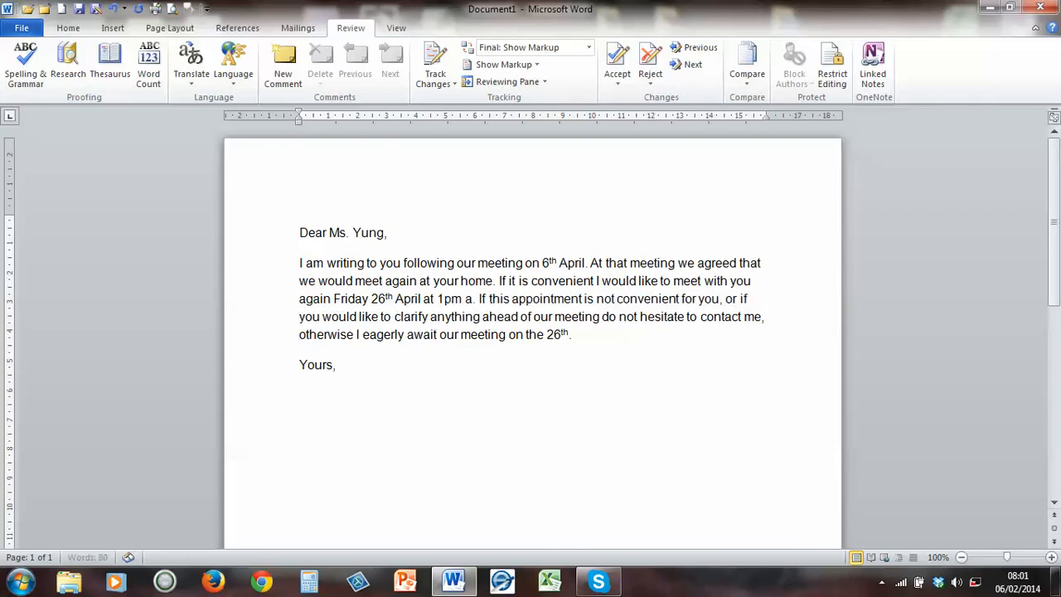
{"action": "type", "text": "ur hom"}
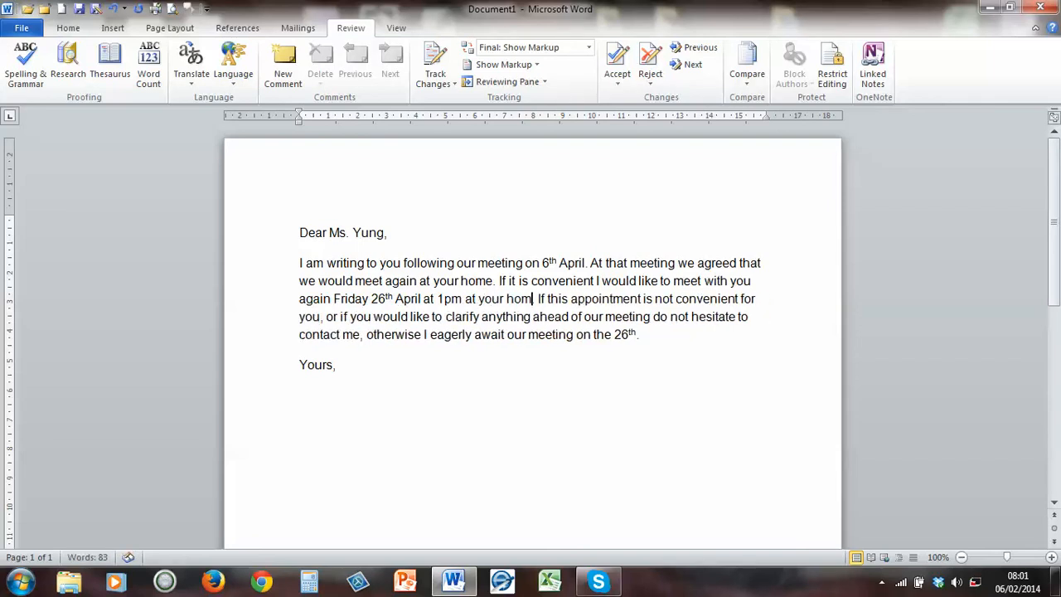
{"action": "type", "text": "e."}
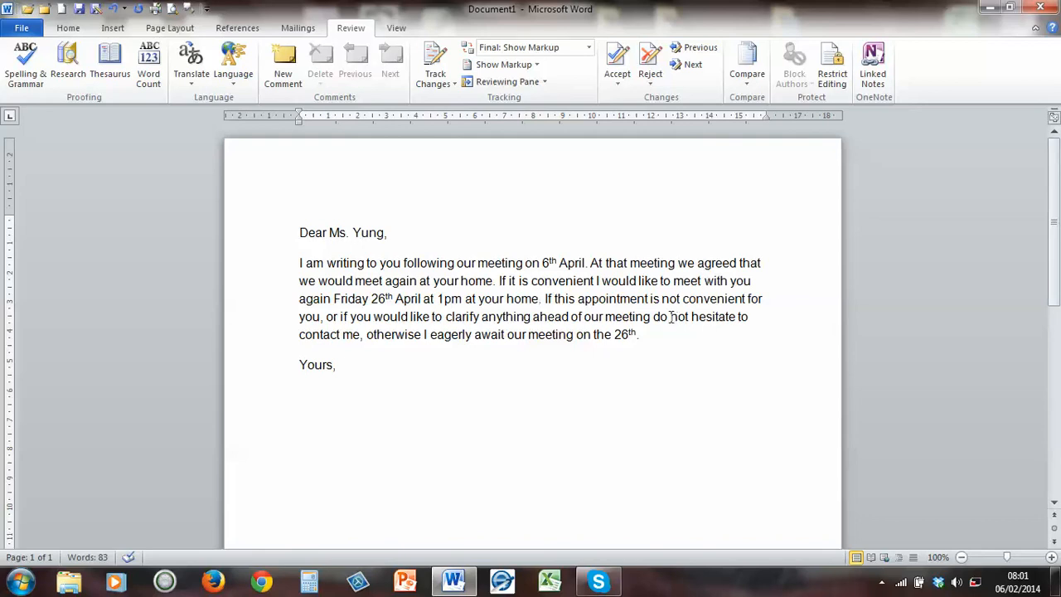
- Delete "appointment is" from the phrase "If this appointment is not convenient for you"
{"action": "left_click", "coordinate": [579, 300]}
{"action": "key", "text": "Delete"}
{"action": "key", "text": "Delete"}
{"action": "key", "text": "Delete"}
{"action": "key", "text": "Delete"}
{"action": "key", "text": "Delete"}
{"action": "key", "text": "Delete"}
{"action": "key", "text": "Delete"}
{"action": "key", "text": "Delete"}
{"action": "key", "text": "Delete"}
{"action": "key", "text": "Delete"}
{"action": "key", "text": "Delete"}
{"action": "key", "text": "Delete"}
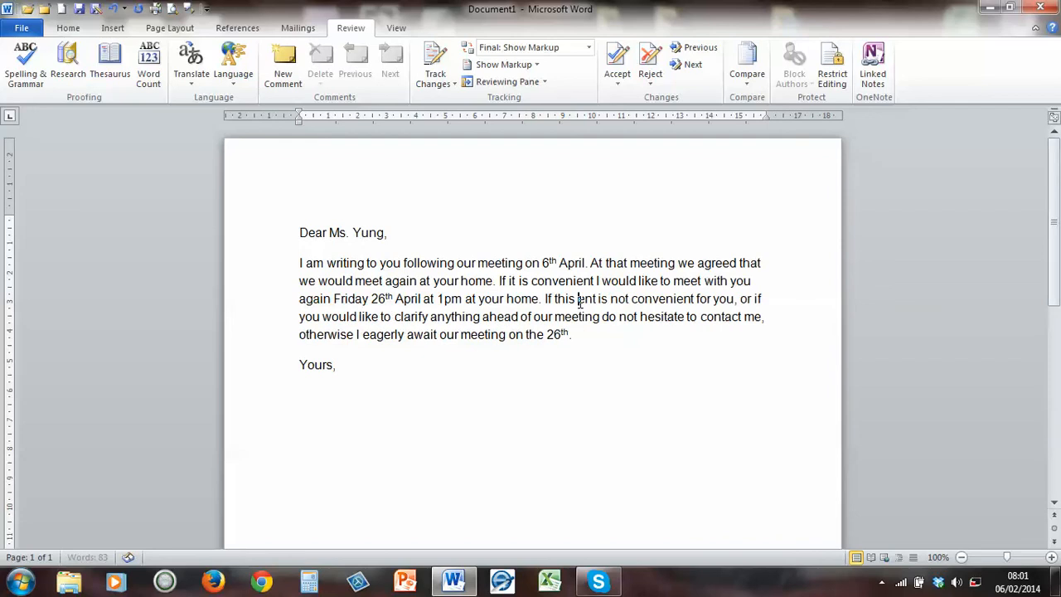
{"action": "key", "text": "Delete"}
{"action": "key", "text": "Delete"}
{"action": "key", "text": "Delete"}
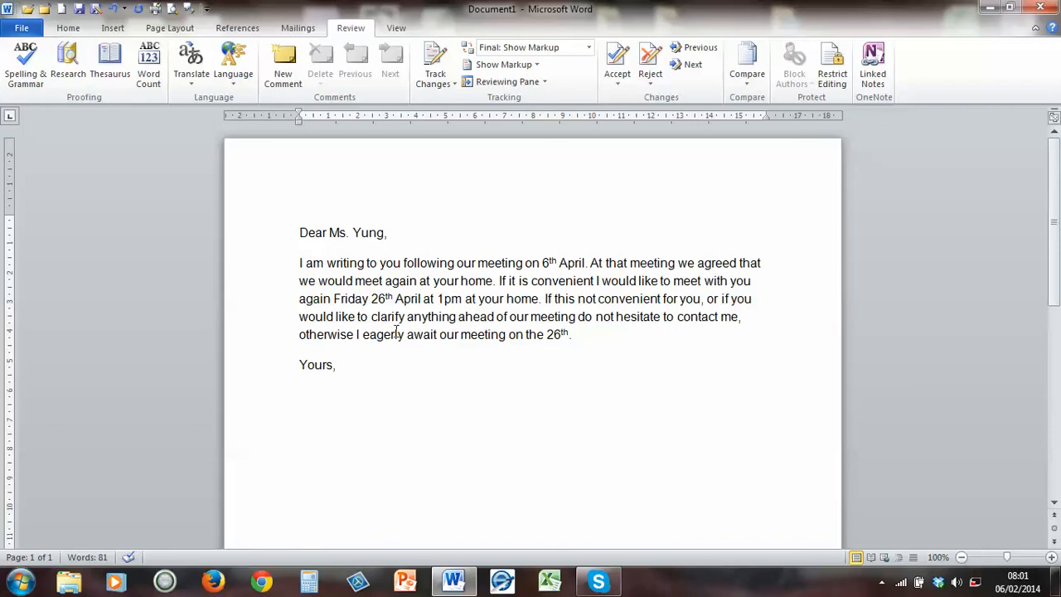
- Replace "would like to clarify anything ahead of our meeting" with "have any questions" before "do not hesitate to contact me"
{"action": "left_click", "coordinate": [299, 317]}
{"action": "type", "text": "have"}
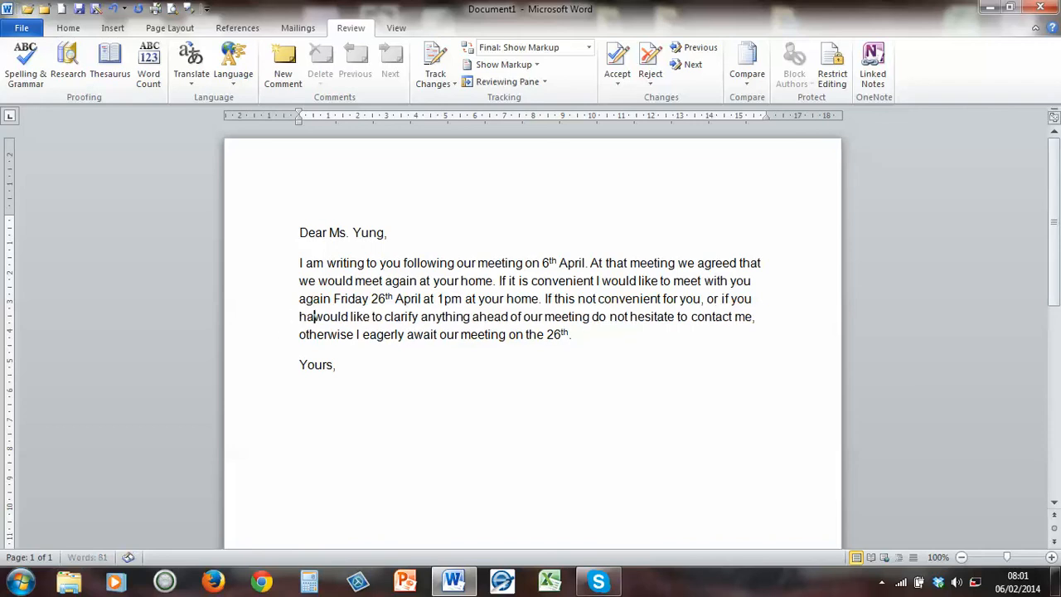
{"action": "type", "text": " any questio"}
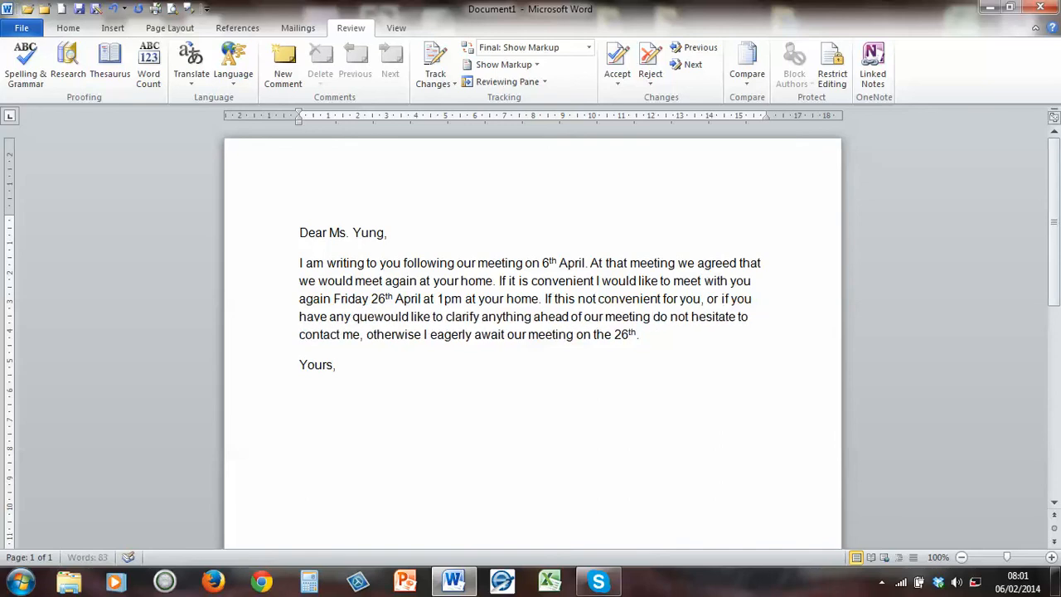
{"action": "type", "text": "ns"}
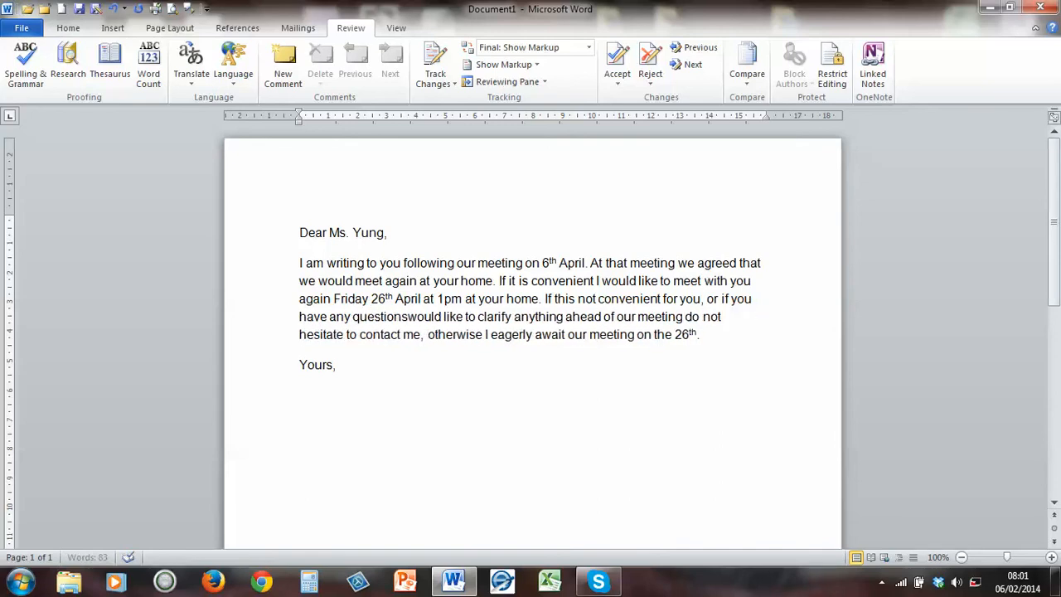
{"action": "key", "text": "Delete"}
{"action": "key", "text": "Delete"}
{"action": "key", "text": "Delete"}
{"action": "key", "text": "Delete"}
{"action": "key", "text": "Delete"}
{"action": "key", "text": "Delete"}
{"action": "key", "text": "Delete"}
{"action": "key", "text": "Delete"}
{"action": "key", "text": "Delete"}
{"action": "key", "text": "Delete"}
{"action": "key", "text": "Delete"}
{"action": "key", "text": "Delete"}
{"action": "key", "text": "Delete"}
{"action": "key", "text": "Delete"}
{"action": "key", "text": "Delete"}
{"action": "key", "text": "Delete"}
{"action": "key", "text": "Delete"}
{"action": "key", "text": "Delete"}
{"action": "key", "text": "Delete"}
{"action": "key", "text": "Delete"}
{"action": "key", "text": "Delete"}
{"action": "key", "text": "Delete"}
{"action": "key", "text": "Delete"}
{"action": "key", "text": "Delete"}
{"action": "key", "text": "Delete"}
{"action": "key", "text": "Delete"}
{"action": "key", "text": "Delete"}
{"action": "key", "text": "Delete"}
{"action": "key", "text": "Delete"}
{"action": "key", "text": "Delete"}
{"action": "key", "text": "Delete"}
{"action": "key", "text": "Delete"}
{"action": "key", "text": "Delete"}
{"action": "key", "text": "Delete"}
{"action": "key", "text": "Delete"}
{"action": "key", "text": "Delete"}
{"action": "key", "text": "Delete"}
{"action": "key", "text": "Delete"}
{"action": "key", "text": "Delete"}
{"action": "key", "text": "Delete"}
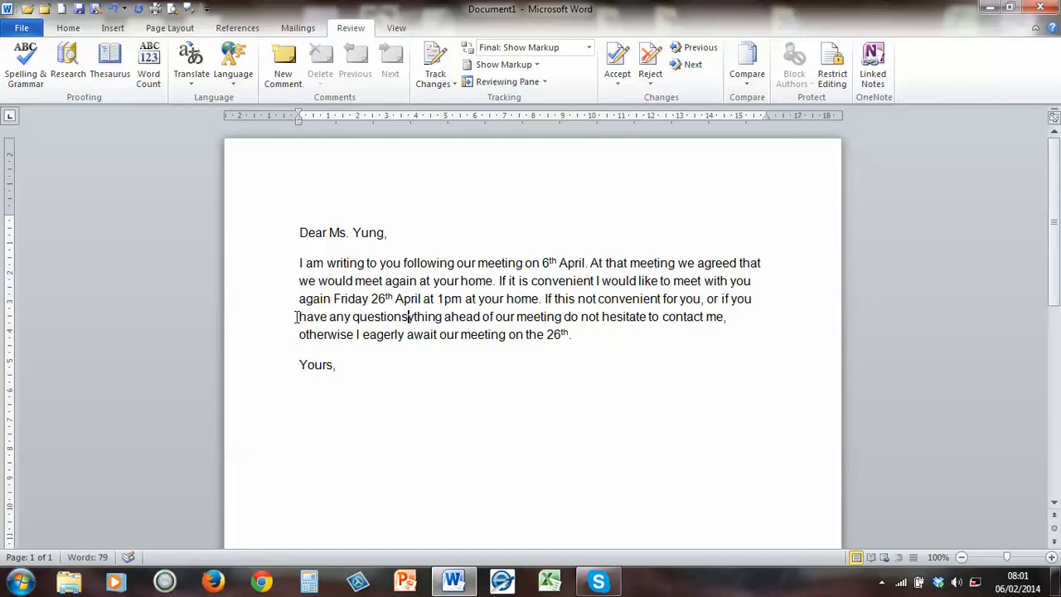
{"action": "key", "text": "Delete"}
{"action": "key", "text": "Delete"}
{"action": "key", "text": "Delete"}
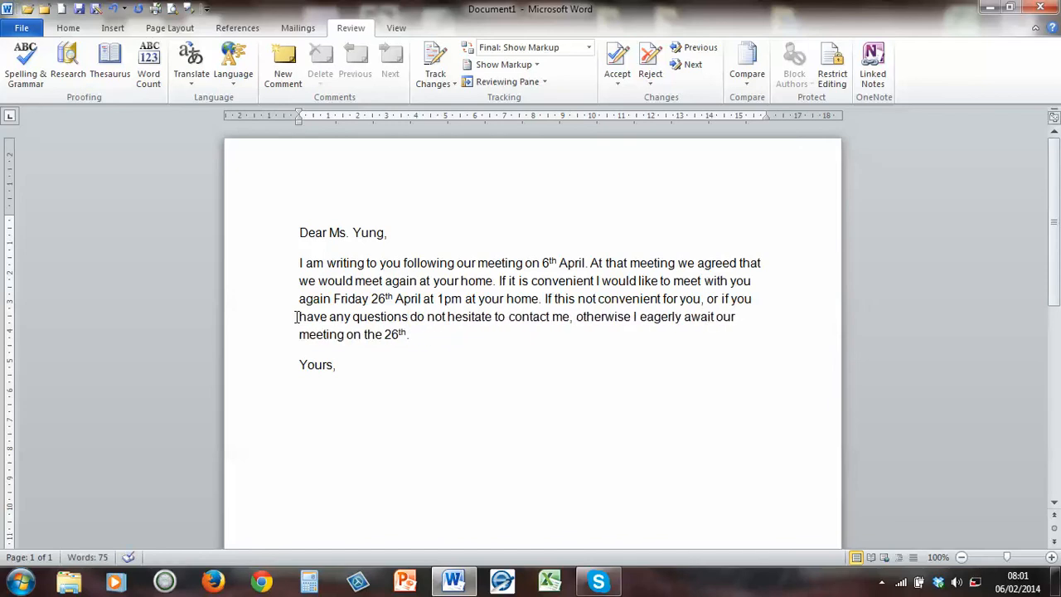
- End the sentence after "contact me" with a full stop and start a new one reading "I look forward to seeing you again"
{"action": "left_click", "coordinate": [571, 318]}
{"action": "type", "text": ","}
{"action": "type", "text": ". I "}
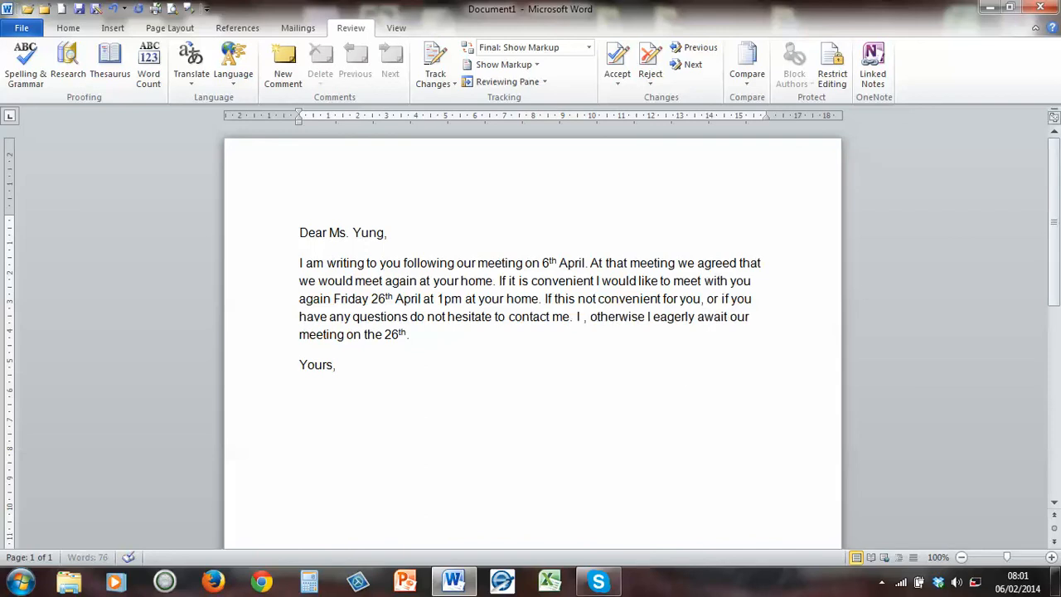
{"action": "type", "text": "look forwa"}
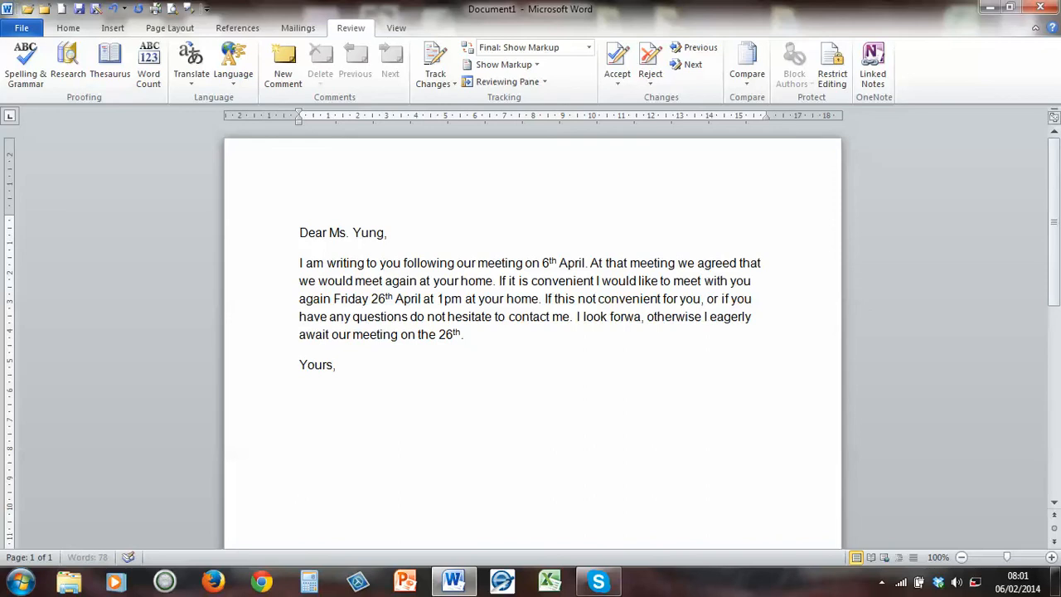
{"action": "type", "text": "rd to seegin"}
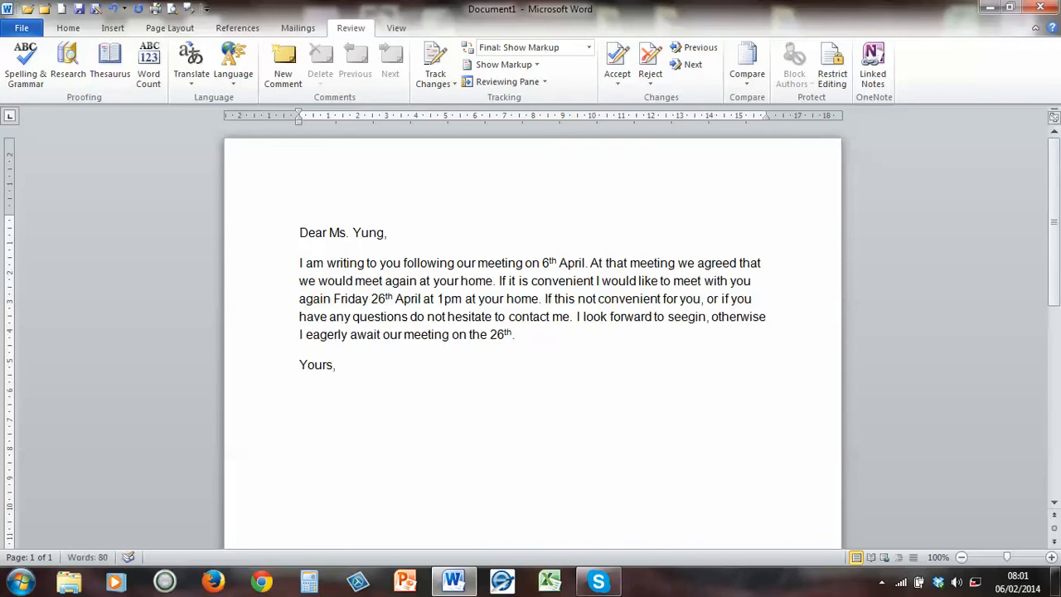
{"action": "key", "text": "BackSpace"}
{"action": "key", "text": "BackSpace"}
{"action": "key", "text": "BackSpace"}
{"action": "type", "text": "ing you"}
{"action": "key", "text": "Delete"}
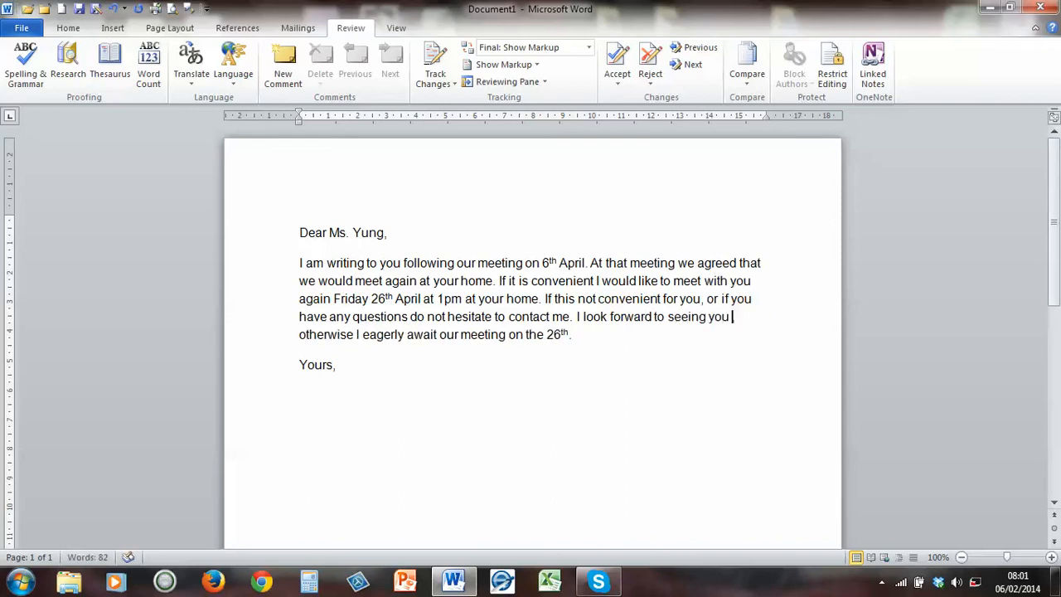
{"action": "type", "text": "again"}
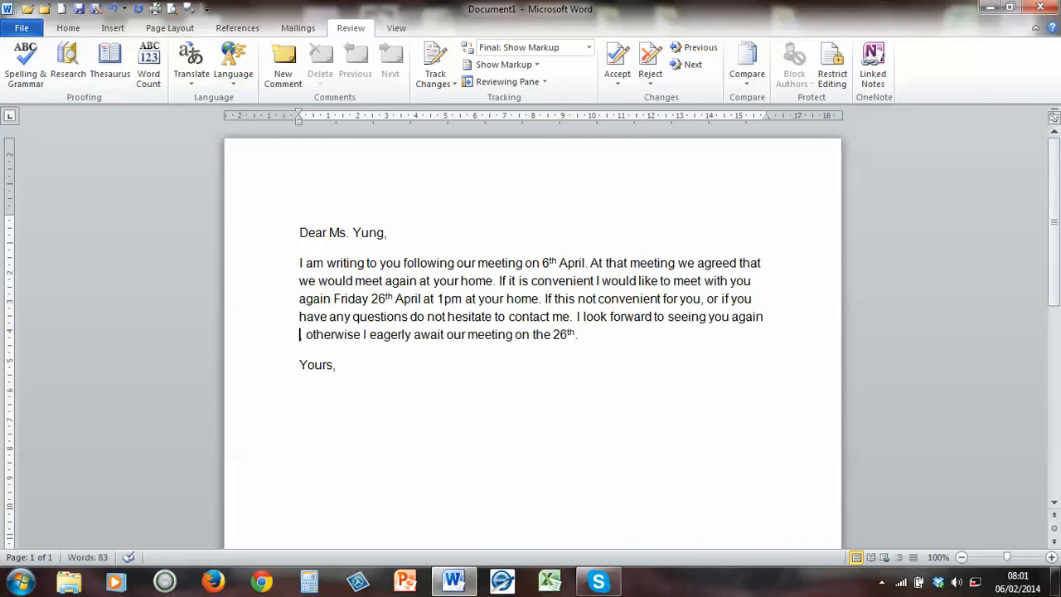
- Delete the leftover ", otherwise I eagerly await our meeting" so the new closing sentence runs straight into "on the 26th"
{"action": "key", "text": "Delete"}
{"action": "key", "text": "Delete"}
{"action": "key", "text": "Delete"}
{"action": "key", "text": "Delete"}
{"action": "key", "text": "Delete"}
{"action": "key", "text": "Delete"}
{"action": "key", "text": "Delete"}
{"action": "key", "text": "Delete"}
{"action": "key", "text": "Delete"}
{"action": "key", "text": "Delete"}
{"action": "key", "text": "Delete"}
{"action": "key", "text": "Delete"}
{"action": "key", "text": "Delete"}
{"action": "key", "text": "Delete"}
{"action": "key", "text": "Delete"}
{"action": "key", "text": "Delete"}
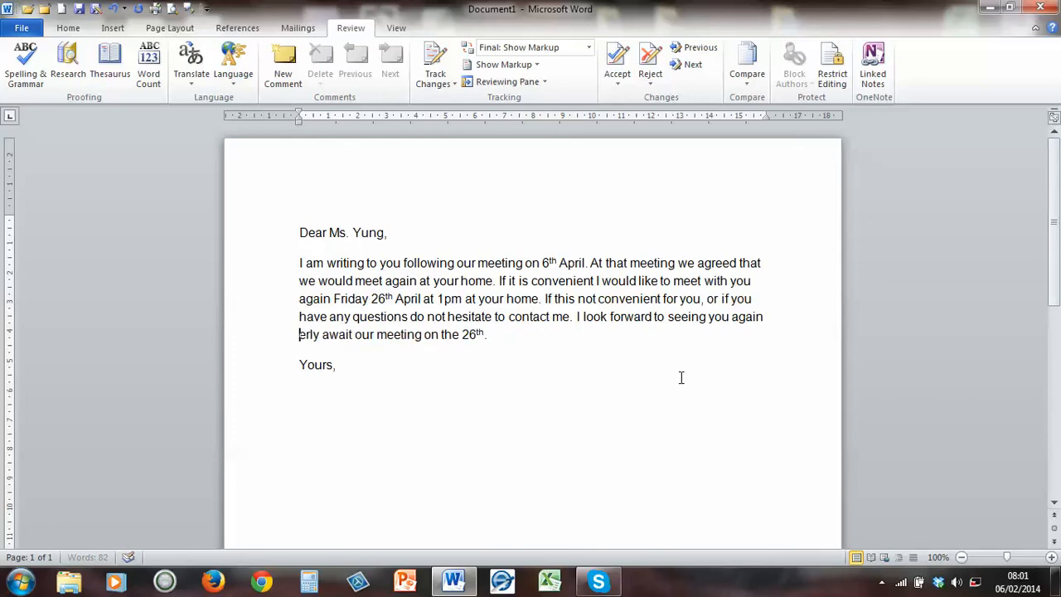
{"action": "key", "text": "Delete"}
{"action": "key", "text": "Delete"}
{"action": "key", "text": "Delete"}
{"action": "key", "text": "Delete"}
{"action": "key", "text": "Delete"}
{"action": "key", "text": "Delete"}
{"action": "key", "text": "Delete"}
{"action": "key", "text": "Delete"}
{"action": "key", "text": "Delete"}
{"action": "key", "text": "Delete"}
{"action": "key", "text": "Delete"}
{"action": "key", "text": "Delete"}
{"action": "key", "text": "Delete"}
{"action": "key", "text": "Delete"}
{"action": "key", "text": "Delete"}
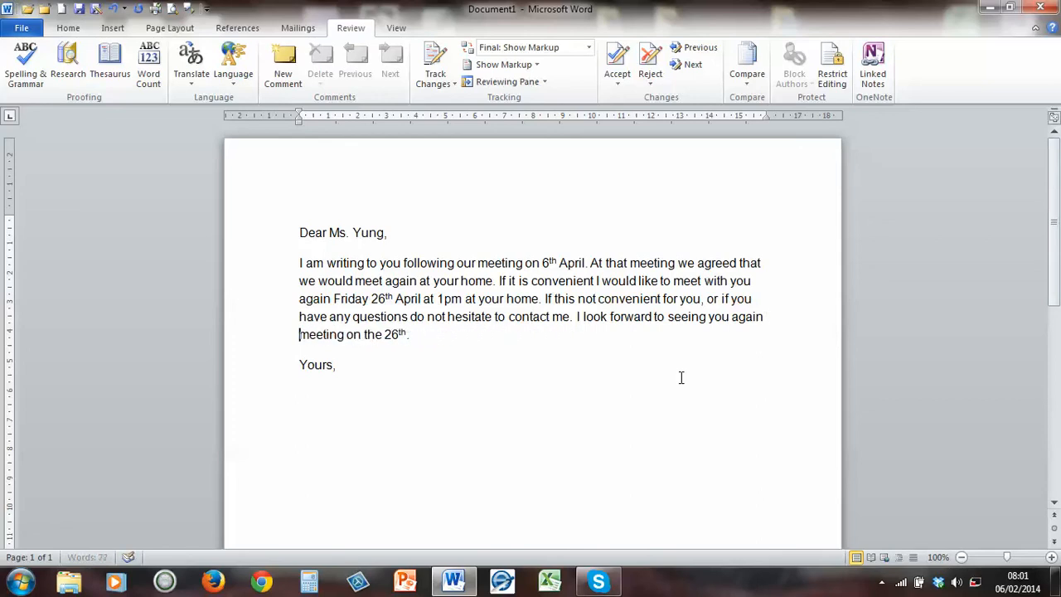
{"action": "key", "text": "Delete"}
{"action": "key", "text": "Delete"}
{"action": "key", "text": "Delete"}
{"action": "key", "text": "Delete"}
{"action": "key", "text": "Delete"}
{"action": "key", "text": "Delete"}
{"action": "key", "text": "Delete"}
{"action": "key", "text": "Delete"}
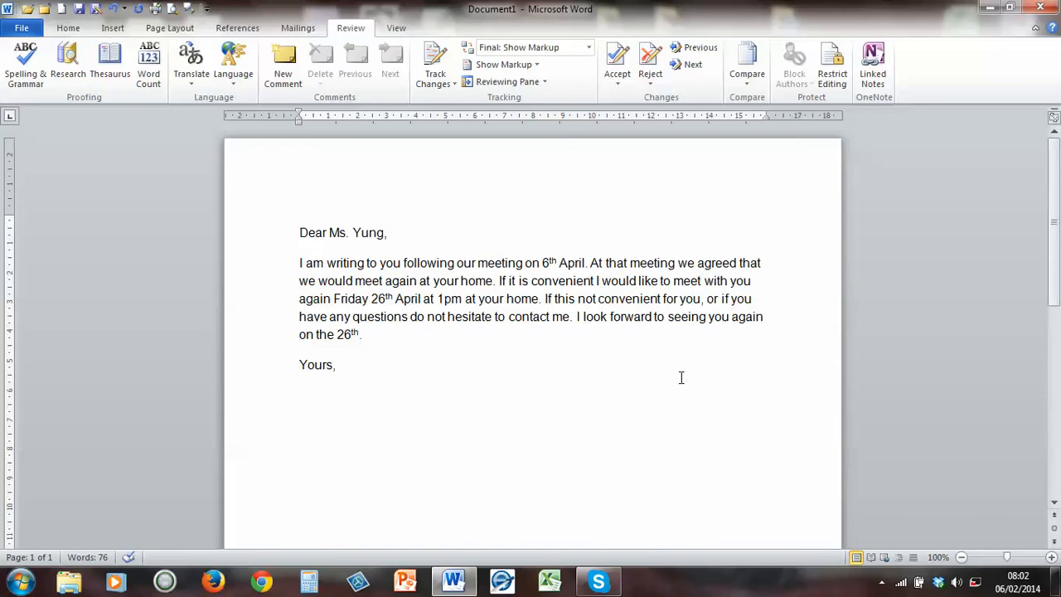
- Run the spelling and grammar check on the rewritten letter, review its readability statistics and close them
{"action": "left_click", "coordinate": [24, 66]}
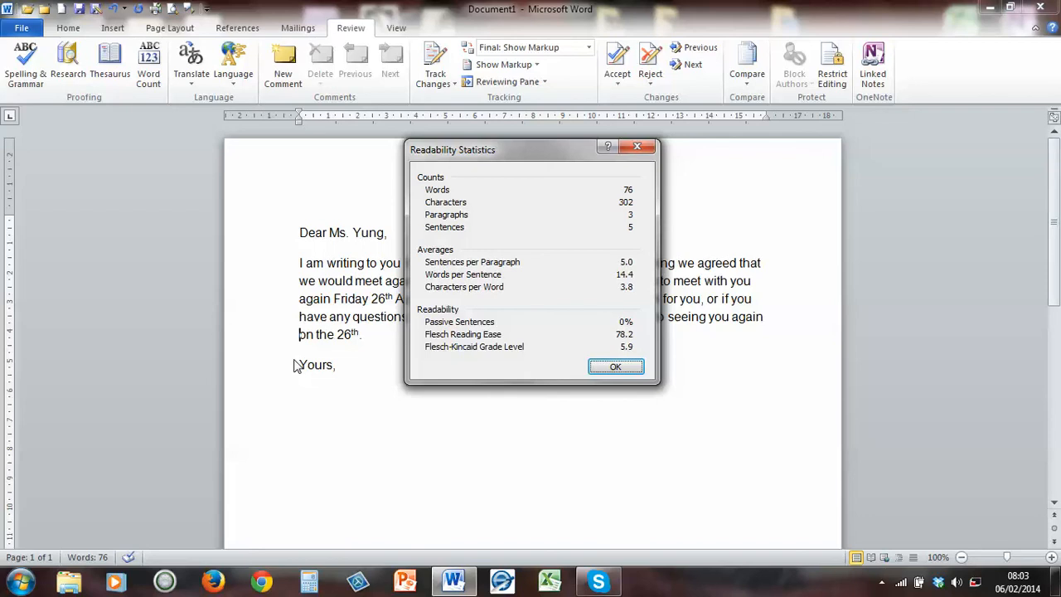
{"action": "left_click", "coordinate": [616, 366]}
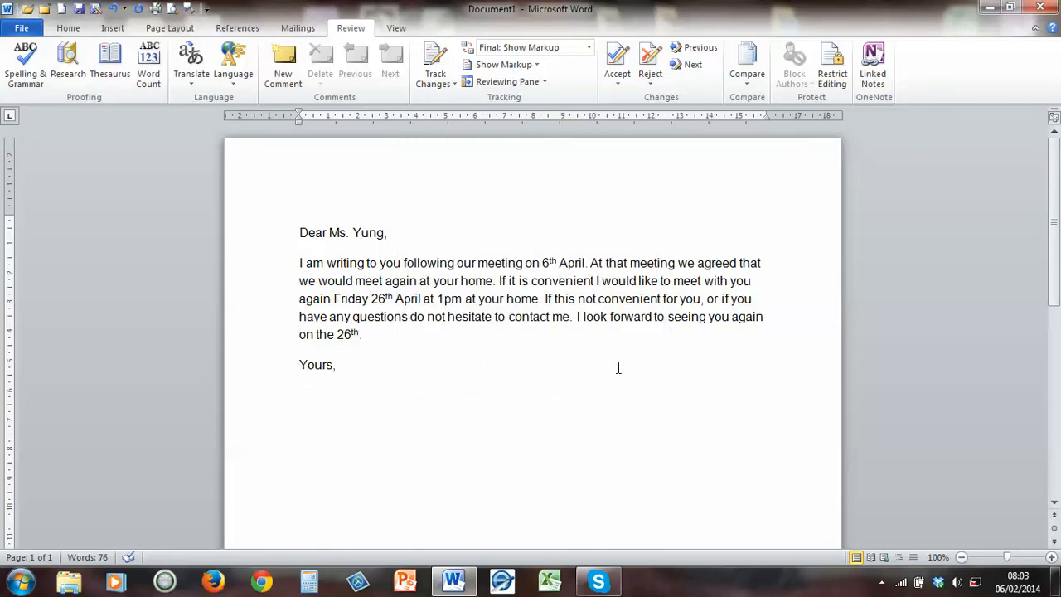